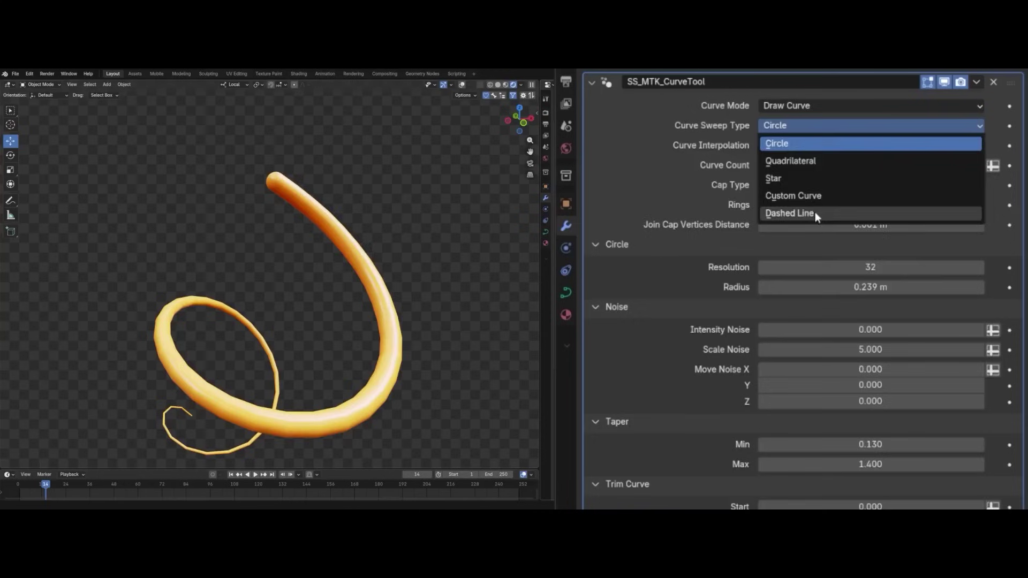
Set the curve sweep type to Dashed Line
click(790, 213)
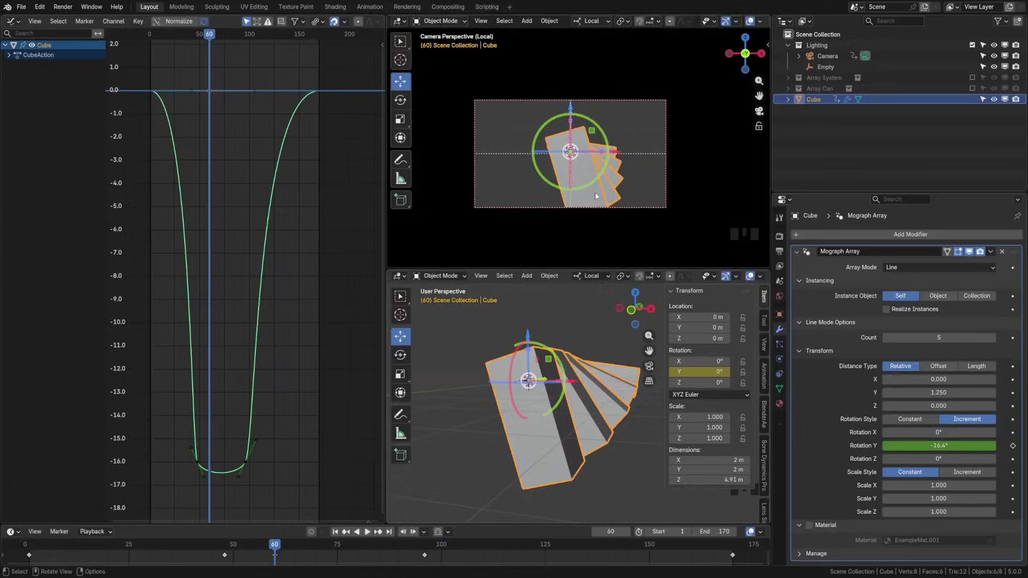
key(r)
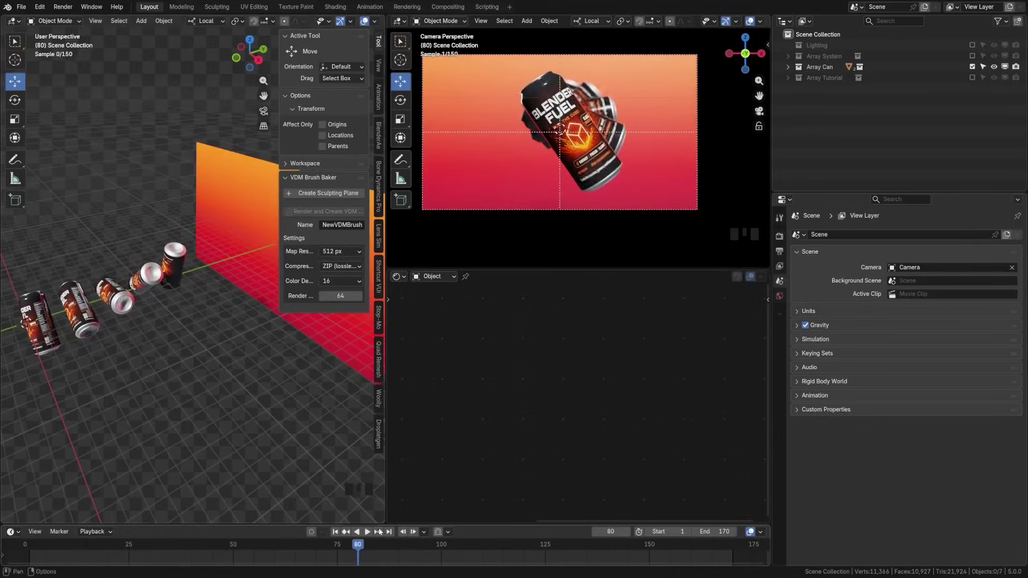
scroll(531, 185, up, 2)
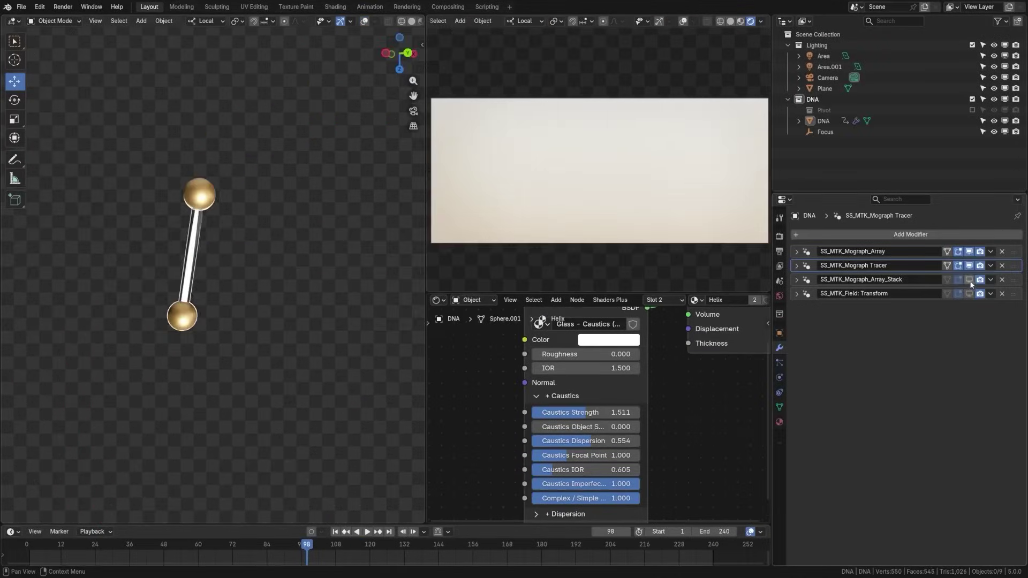
Turn on the viewport display of the DNA object's SS_MTK_Mograph_Array_Stack modifier
click(970, 279)
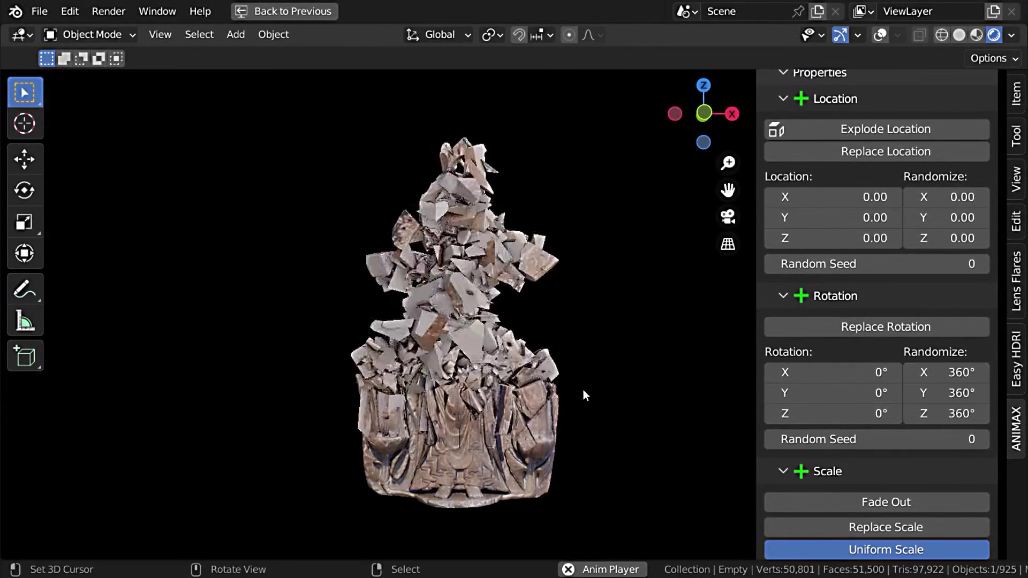
Switch the Rotation effect's interpolation to Ping-Pong for the statue fragments
scroll(908, 381, up, 10)
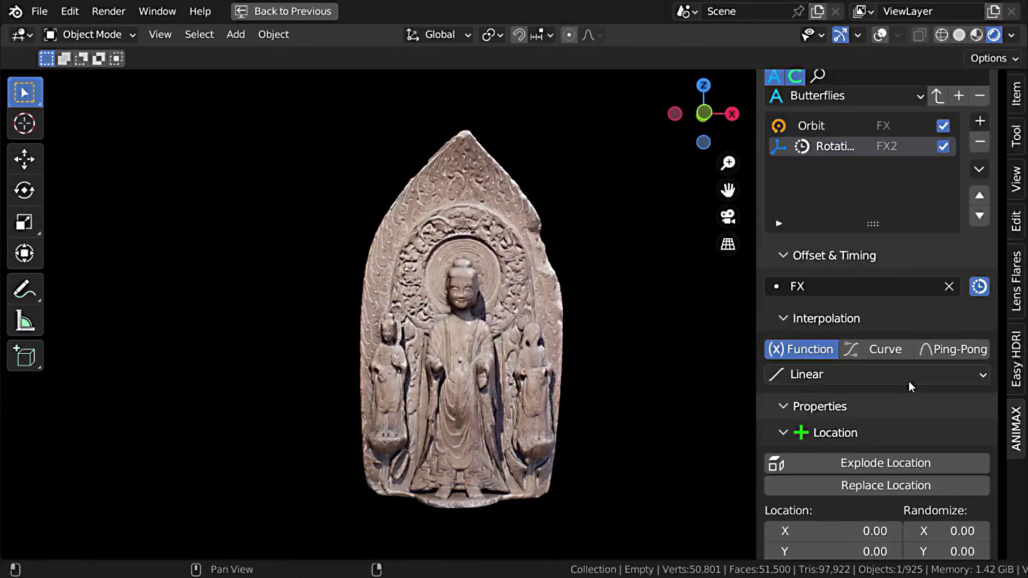
click(953, 349)
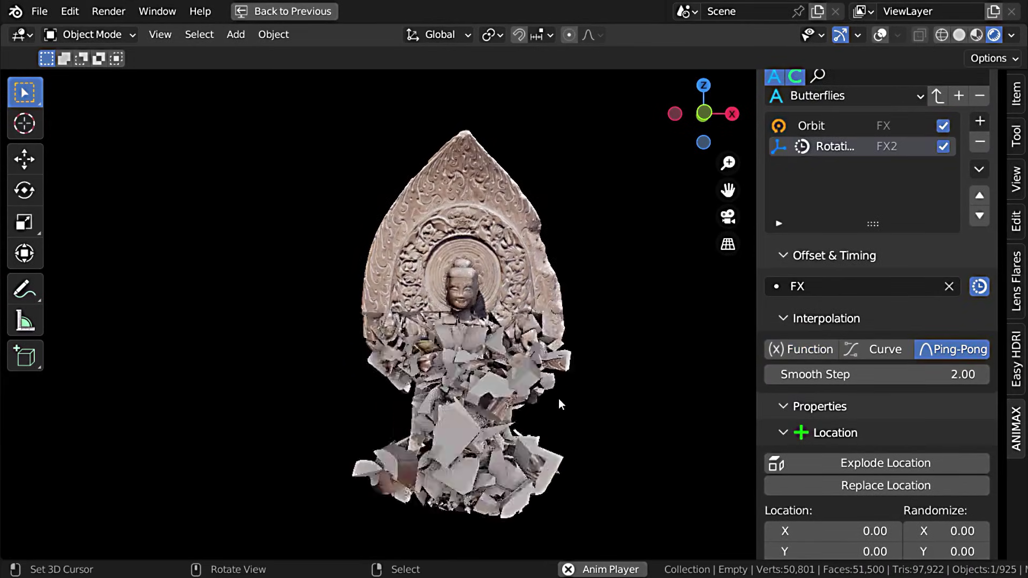
scroll(879, 413, down, 6)
click(953, 377)
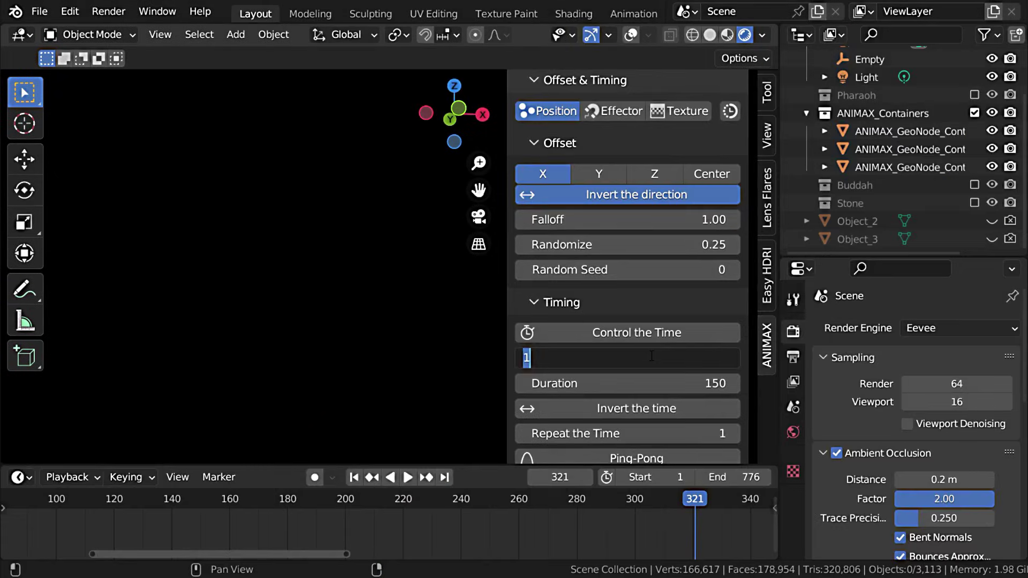
Set the effect timing's start frame to 320 and play the animation in an enlarged view
text(320)
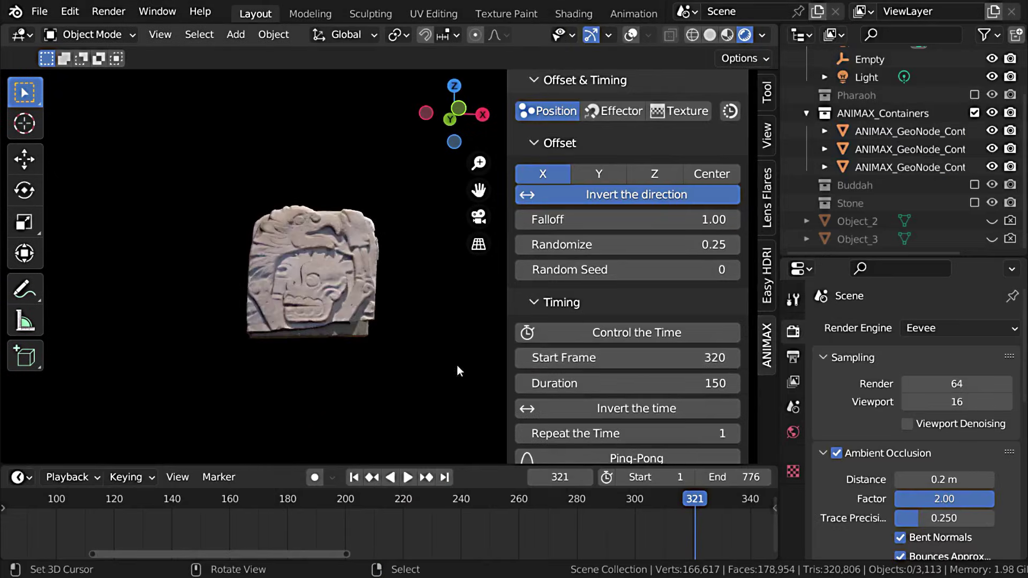
key(ctrl+space)
key(space)
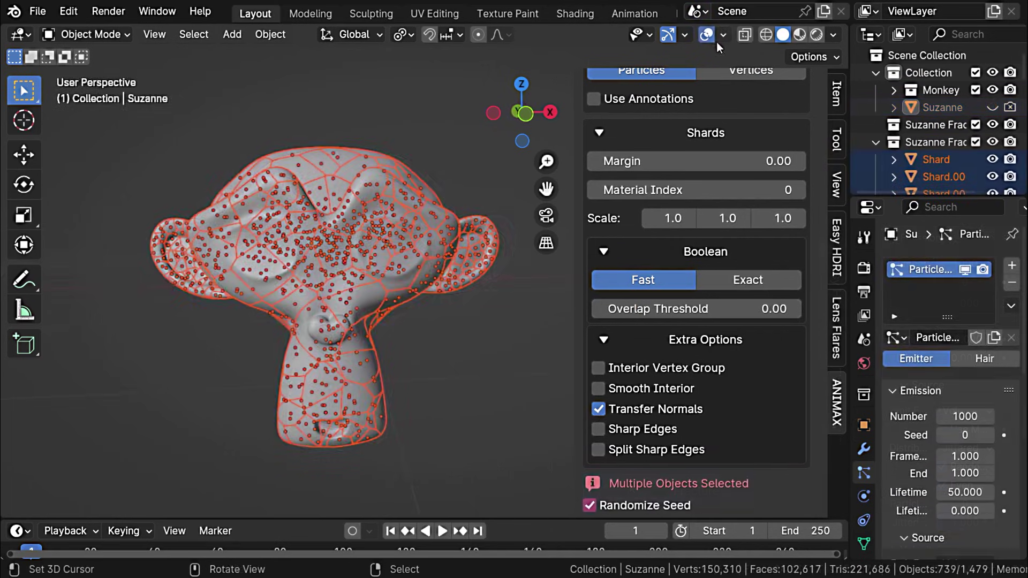
Hide the viewport overlays on the fractured Suzanne head
click(711, 38)
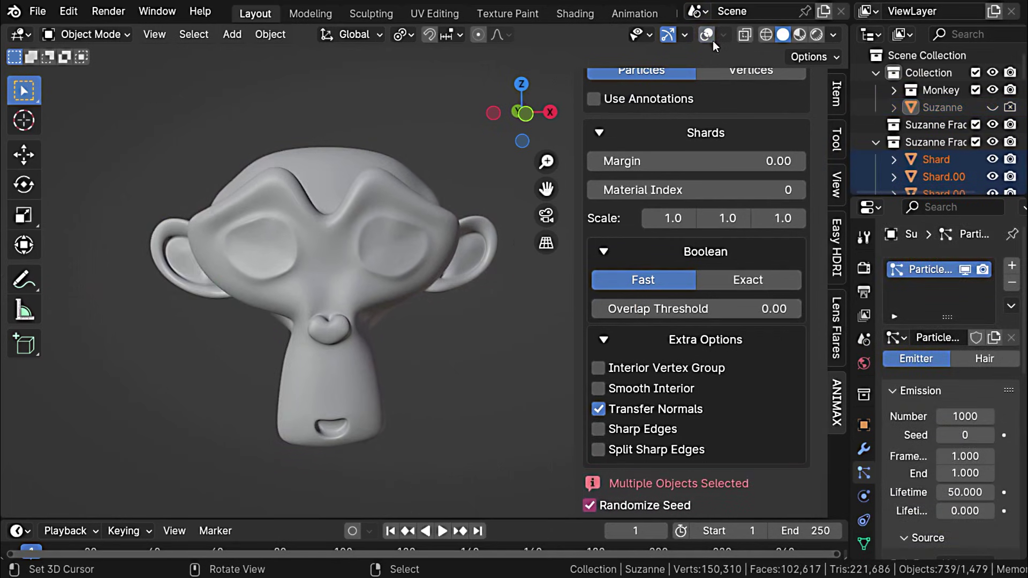
scroll(403, 261, up, 6)
key(s)
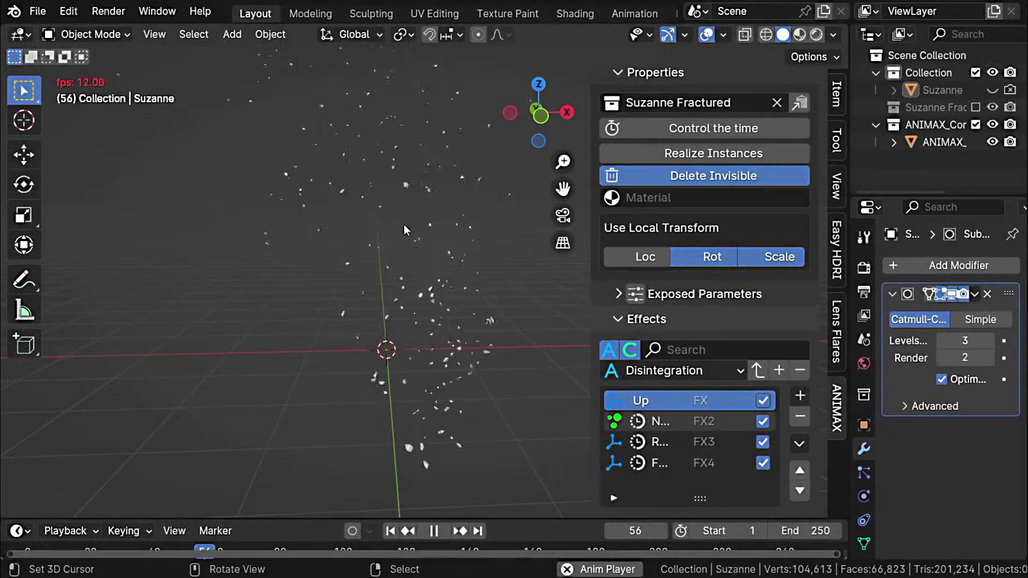
Select the fractured Suzanne's ANIMAX container and replay its disintegration animation from the start
click(452, 364)
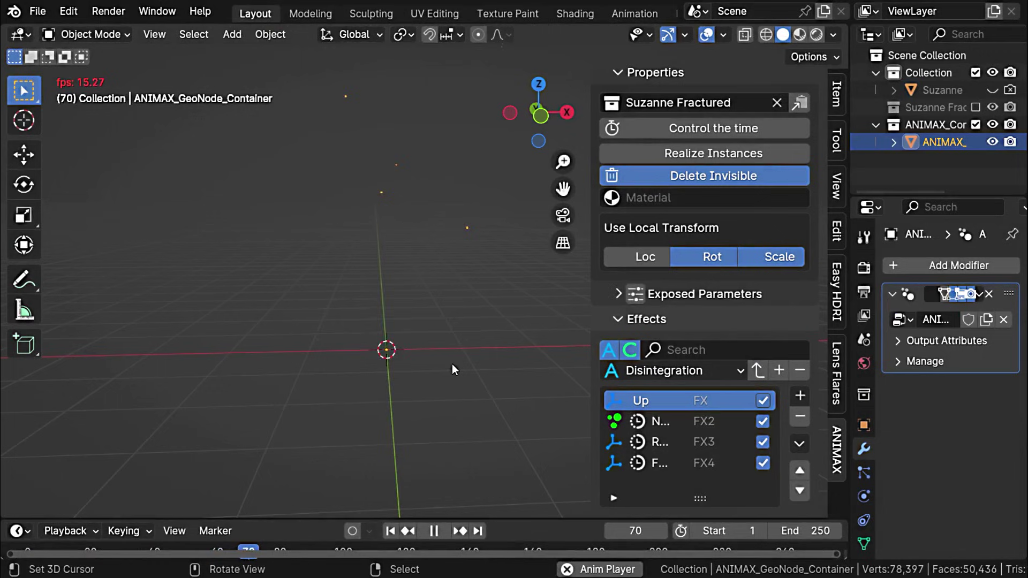
key(Escape)
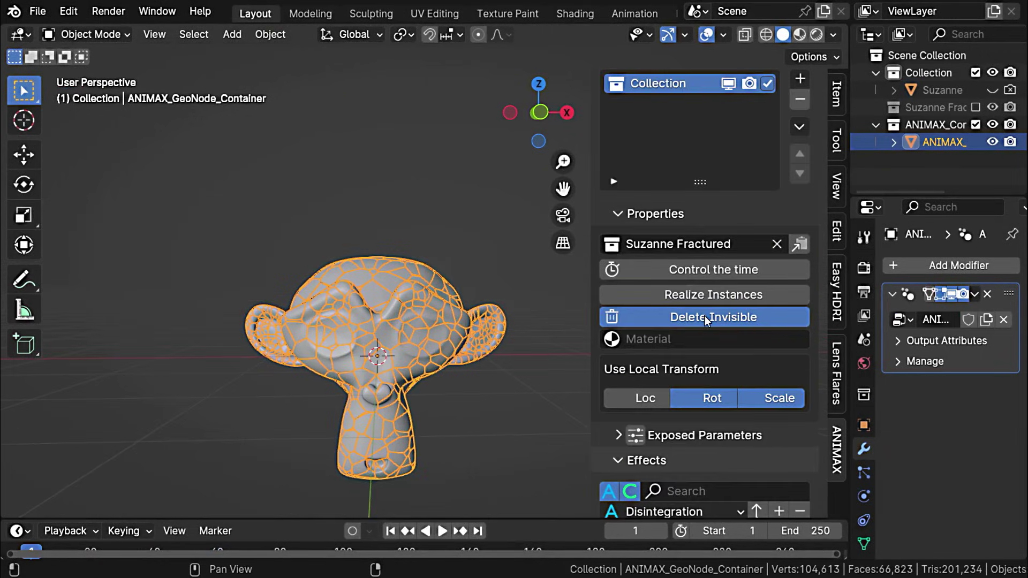
key(space)
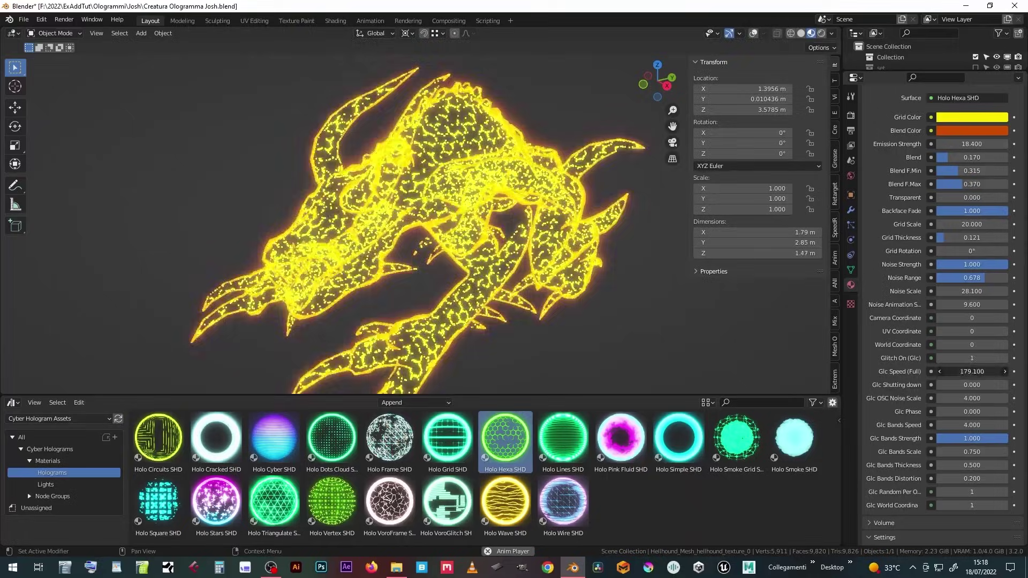
Set the hexa hologram's glitch speed to 500, OSC noise scale 15.5, bands speed 20, scale 2.65, distortion 10 and shutting down 0.511
drag(971, 371, 996, 478)
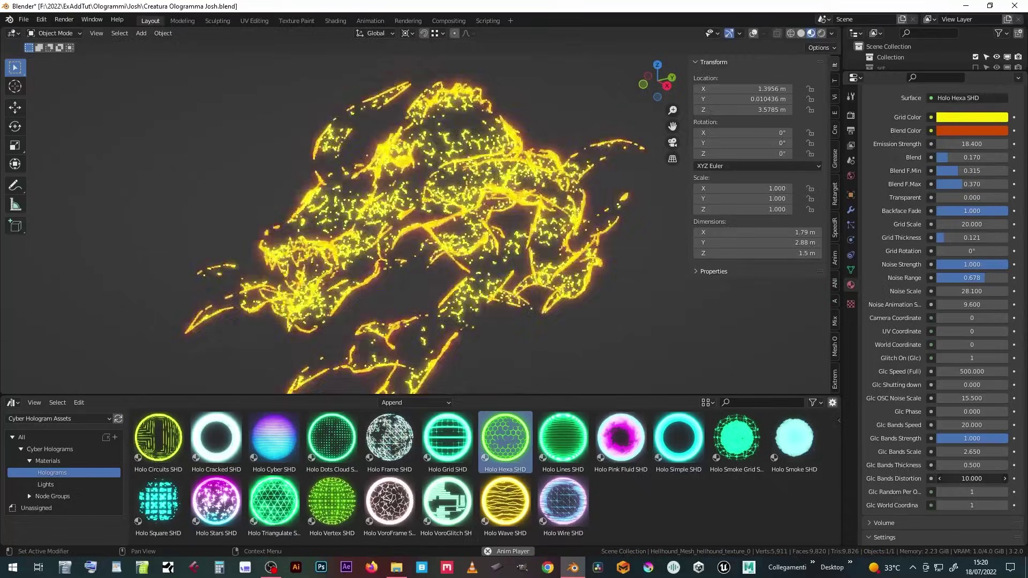
drag(971, 384, 958, 384)
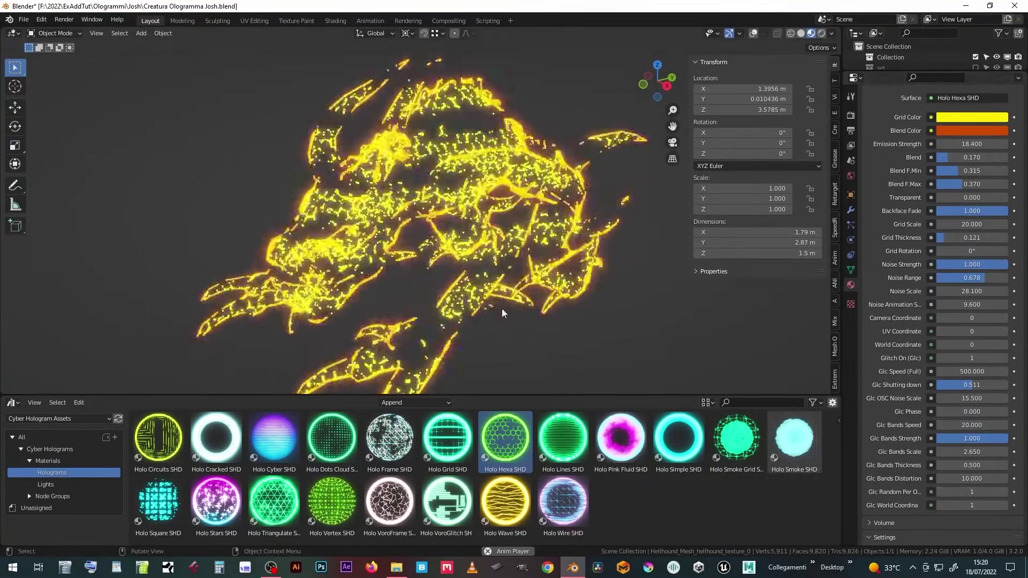
Apply the Holo Frame SHD material to the creature and replace it with the Holo Dots Cloud material
drag(389, 436, 456, 202)
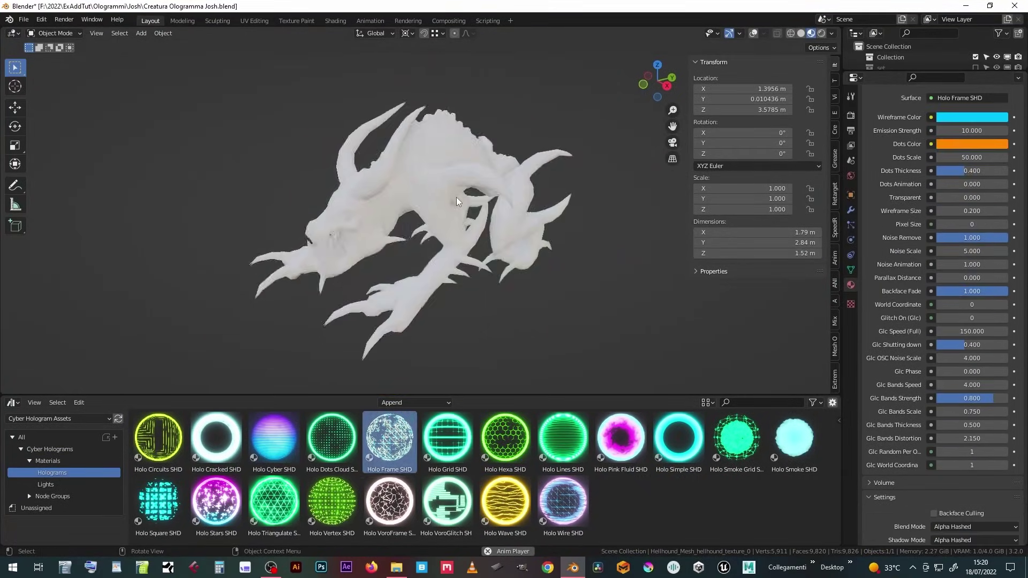
drag(332, 436, 423, 225)
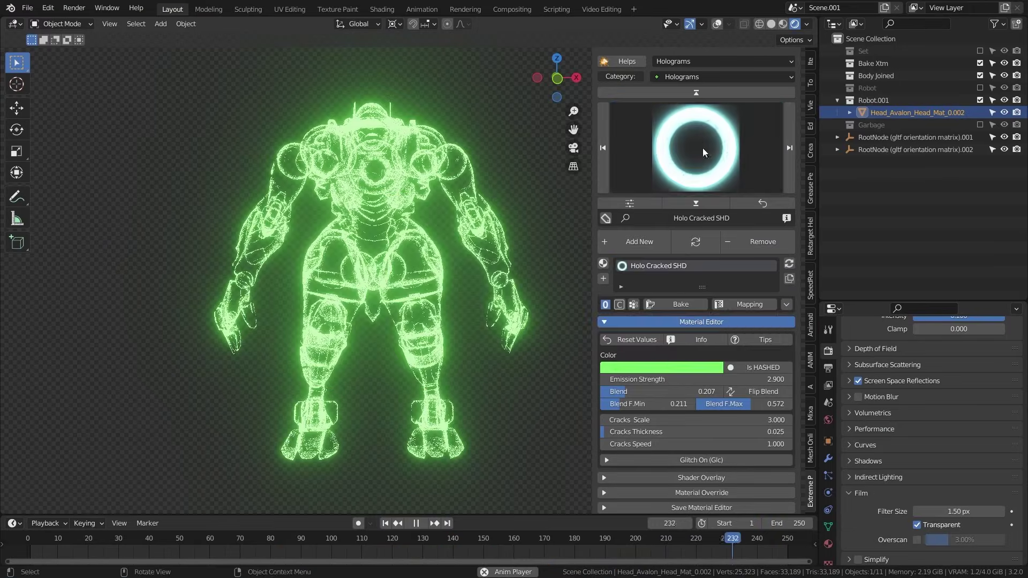
Choose the Holo Smoke Grid preview and replace the robot's Holo Cracked SHD material with it
click(708, 145)
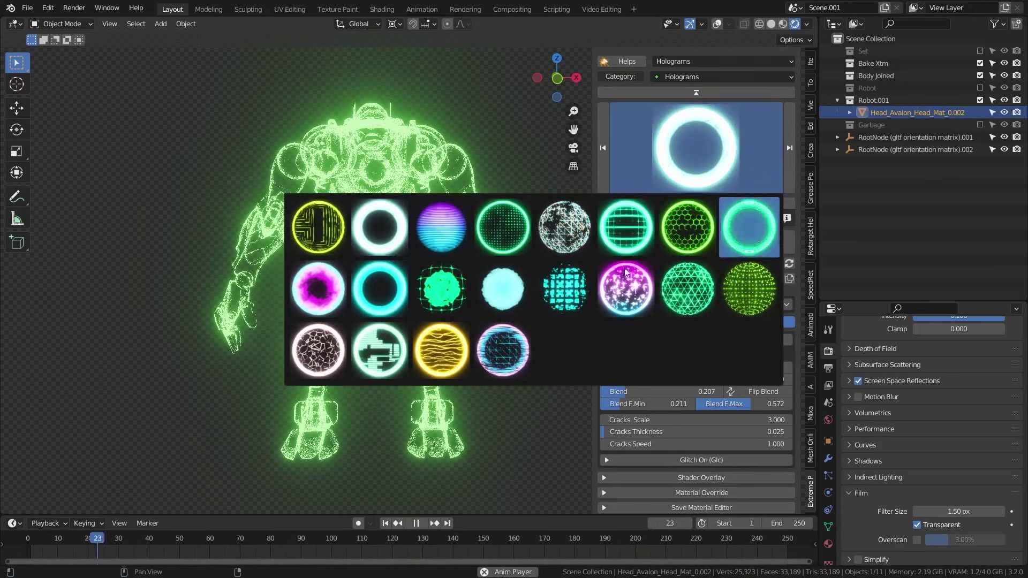
click(447, 294)
click(695, 241)
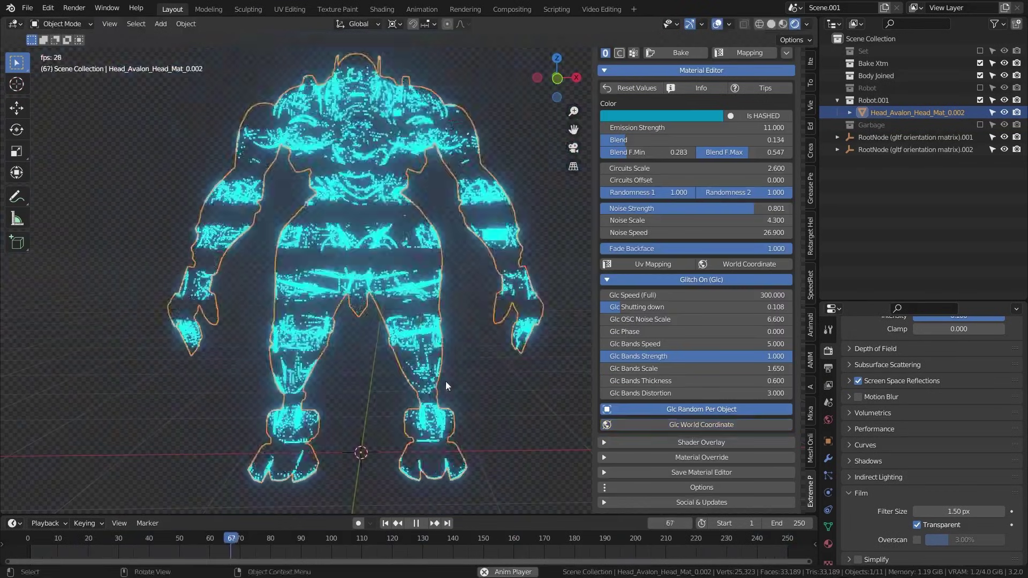
Enable Glc World Coordinate on the robot's hologram material and move the robot to test the glitch
key(g)
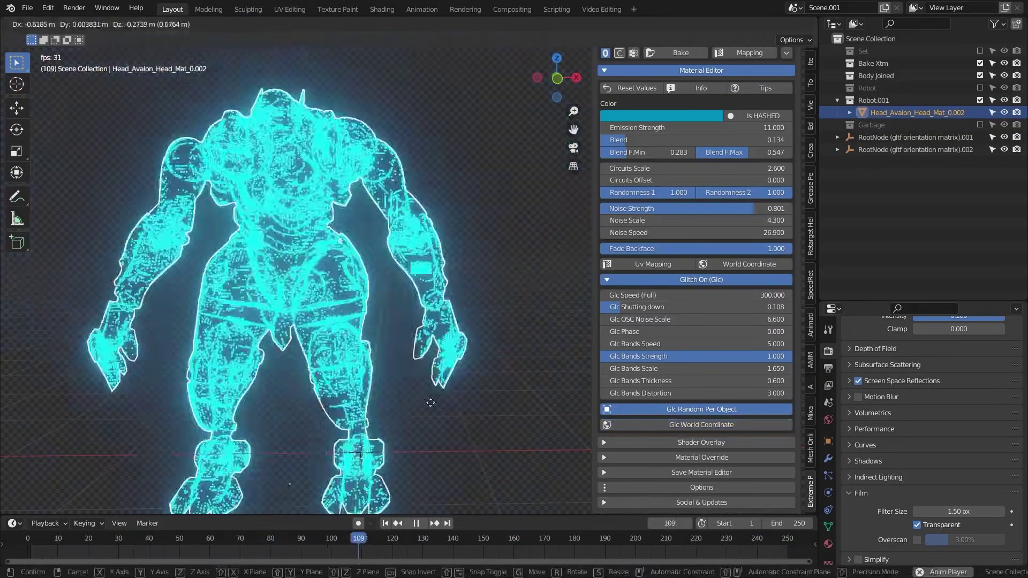
key(Escape)
click(686, 425)
key(g)
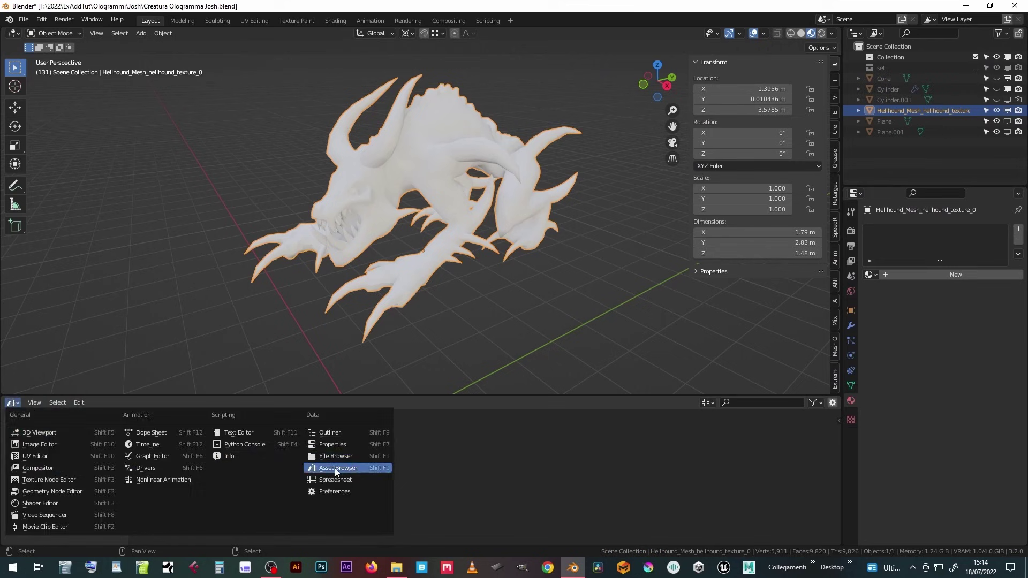
Show the Asset Browser below the viewport, load the Cyber Hologram Assets library and open its Holograms material category
click(335, 468)
click(78, 420)
click(60, 446)
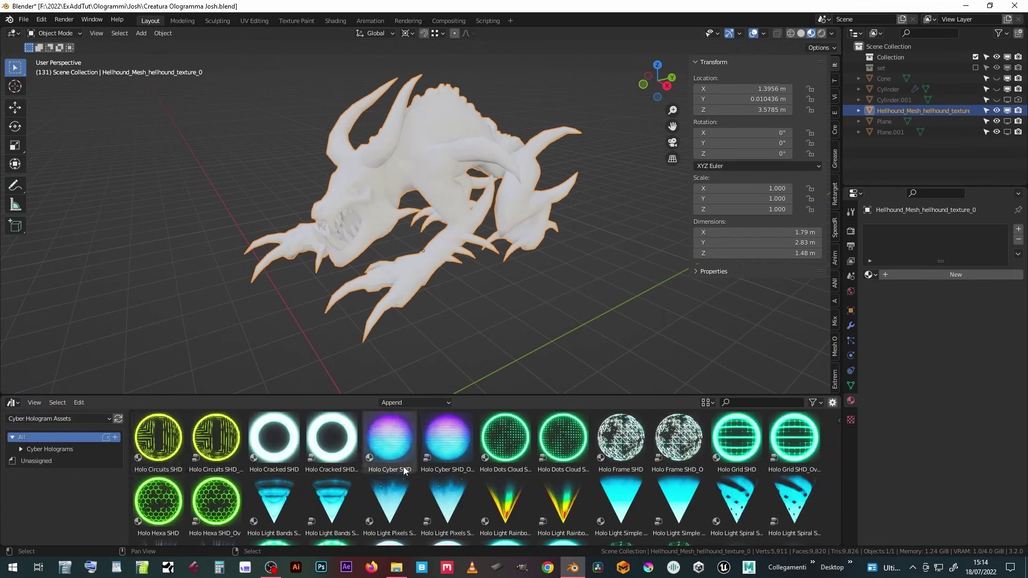
click(29, 461)
click(48, 473)
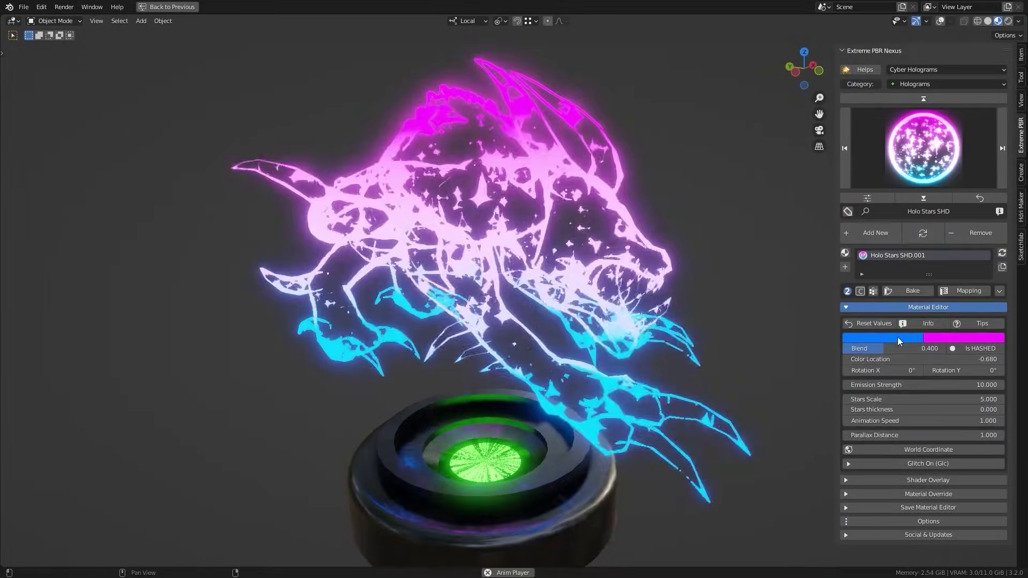
Open the blue gradient color of the creature's Holo Stars material for editing
click(898, 336)
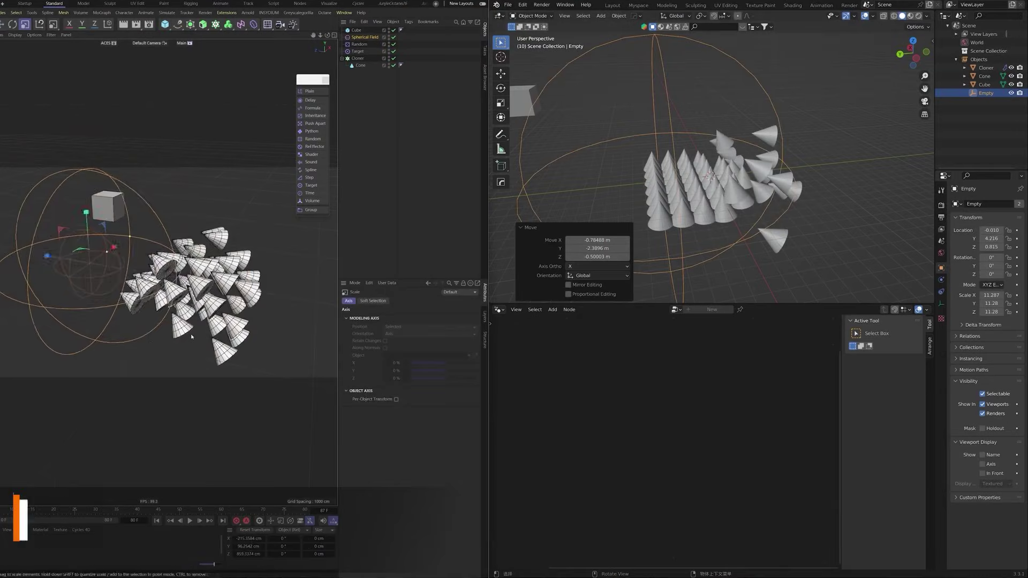
Move the spherical Empty field across the cloned cones in Blender
key(g)
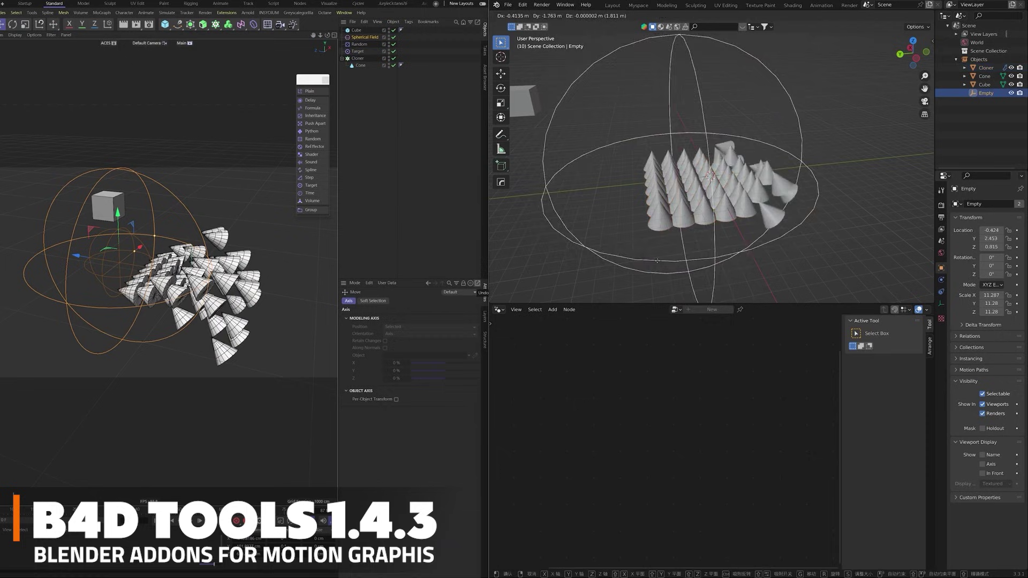
click(658, 261)
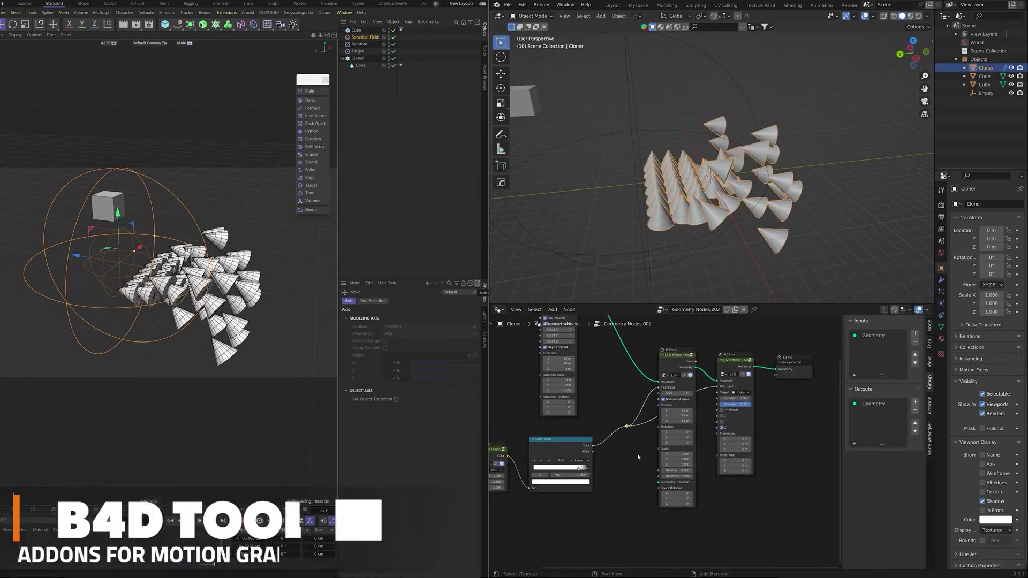
key(Home)
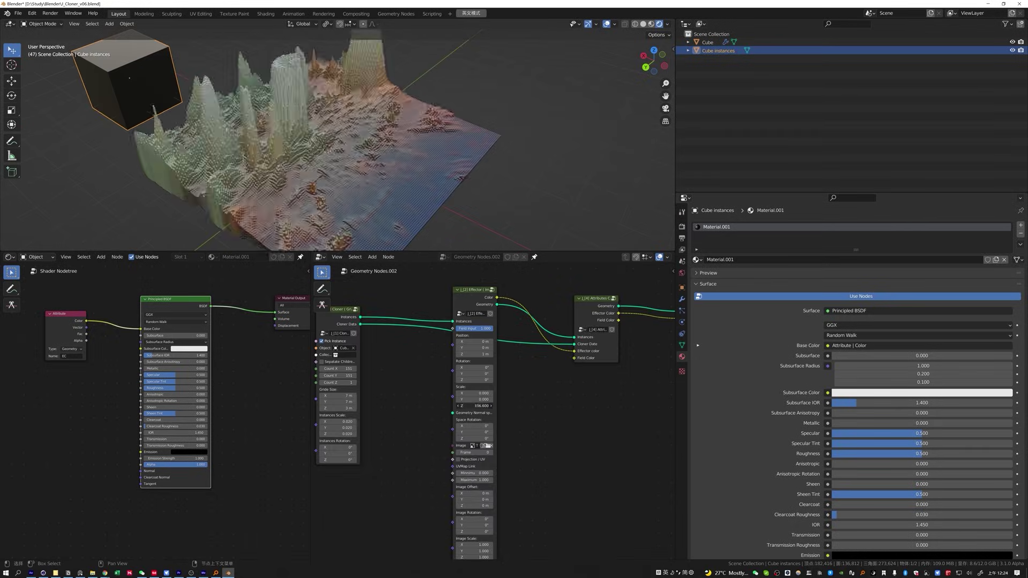
Adjust the Z scale of the image effector node that shapes the cube terrain
drag(474, 406, 441, 373)
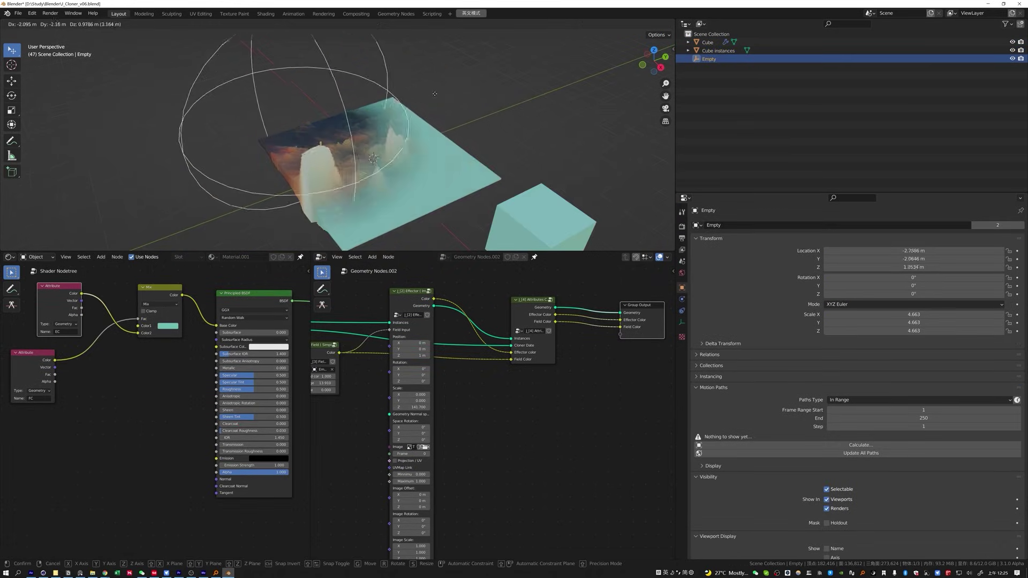
Move the spherical Empty across the terrain to shift the field's color and height influence
click(553, 150)
click(516, 176)
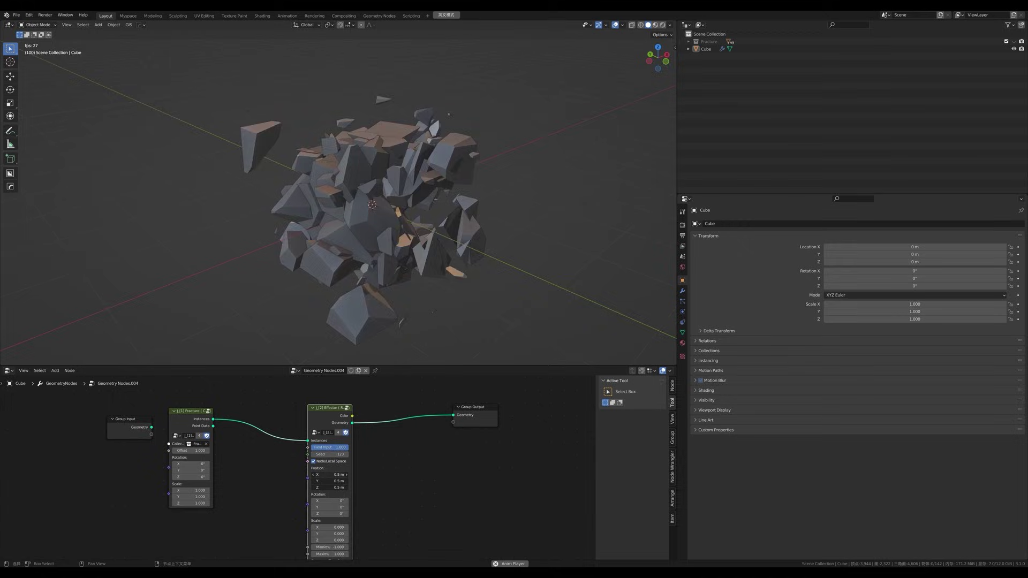
Move the Group Output node farther from the effector, and add an arrows empty placed above the fractured cube
drag(486, 415, 517, 414)
key(shift+a)
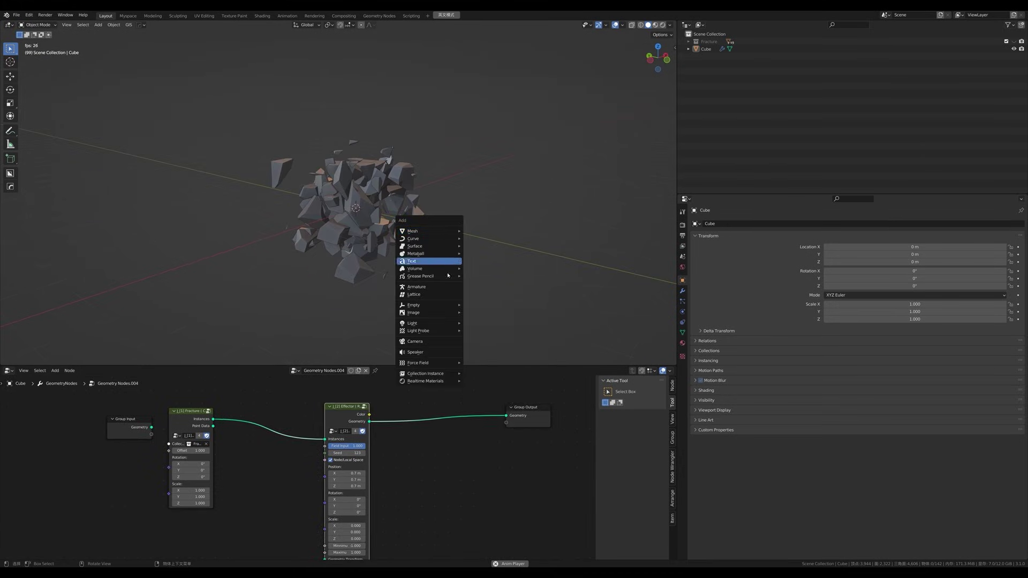
click(499, 314)
key(g)
click(348, 186)
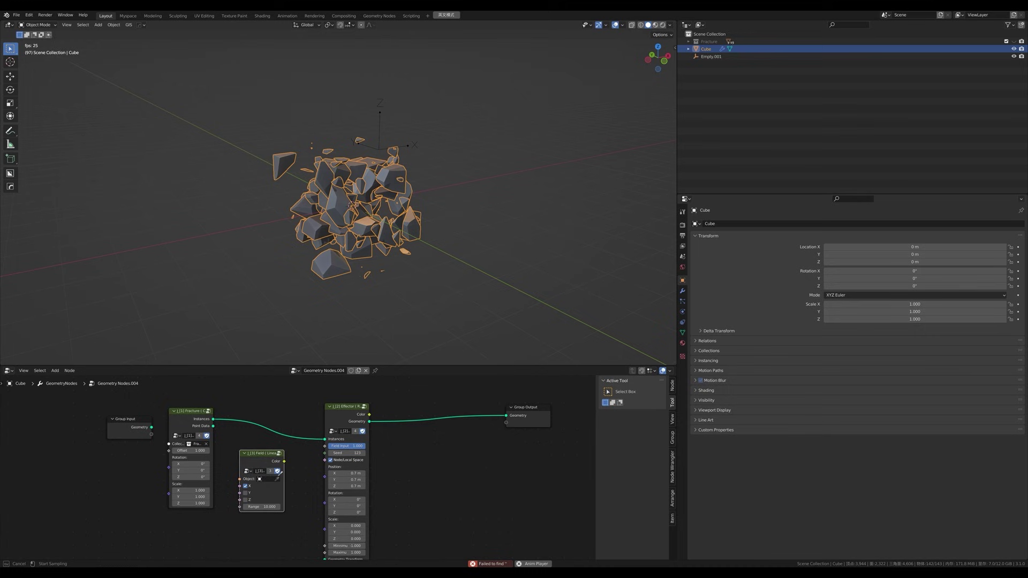
Pick the empty as the Linear field node's object and move it around the fractured cube
click(368, 174)
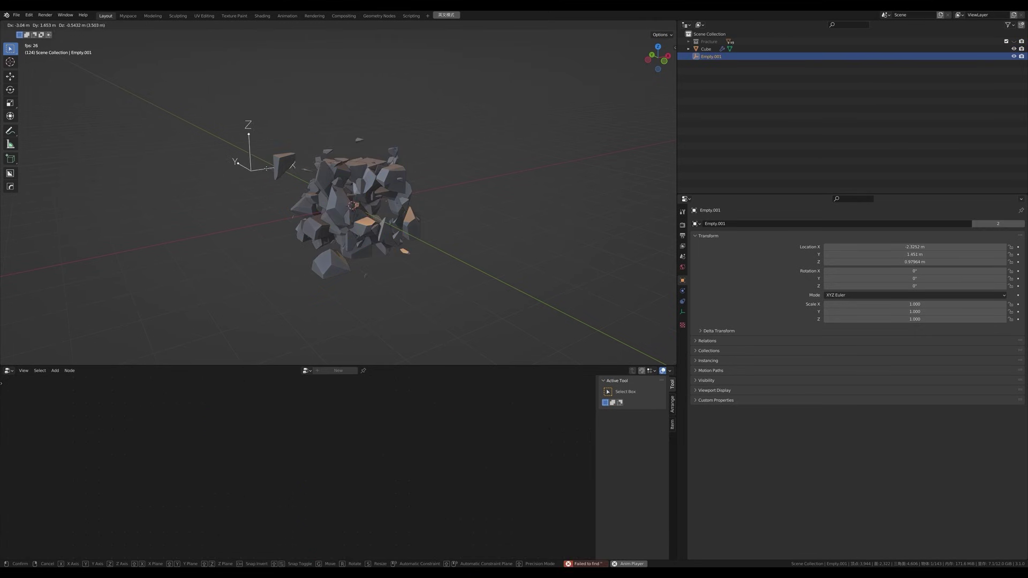
click(343, 209)
click(367, 174)
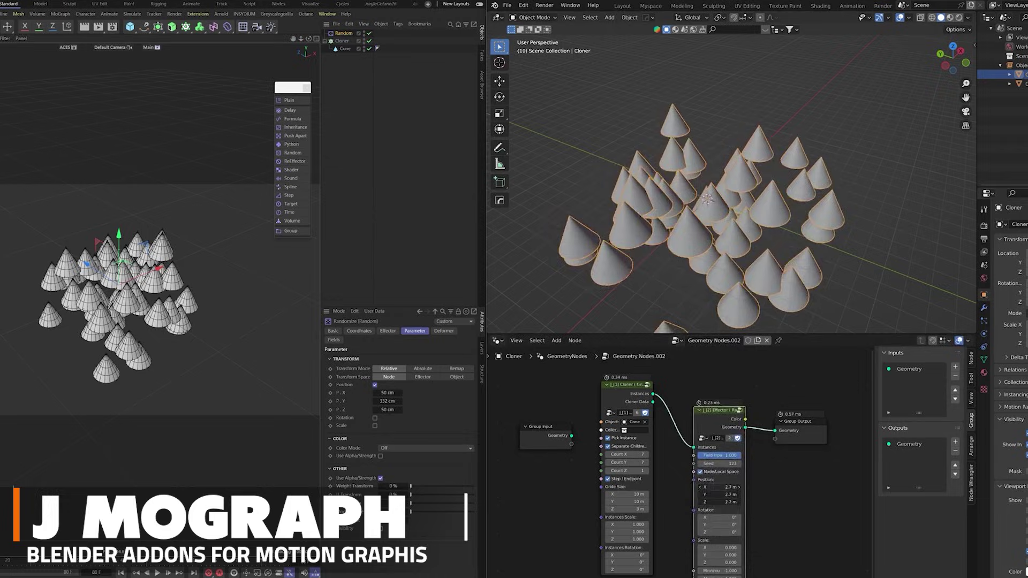
alt+drag(251, 189, 263, 186)
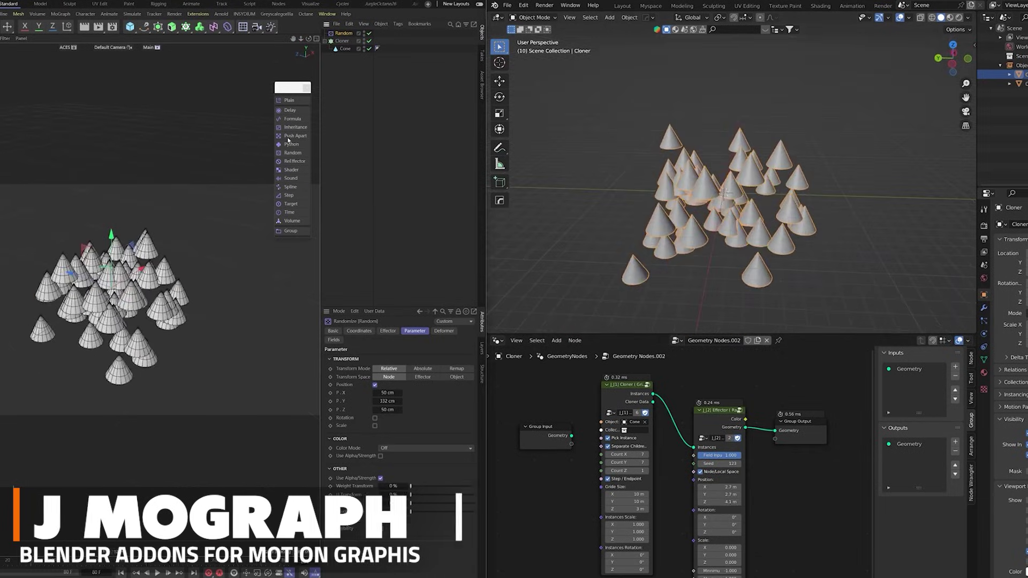
Add a Target effector to the cone cloner and move the target cube around so the cones aim at it
click(291, 204)
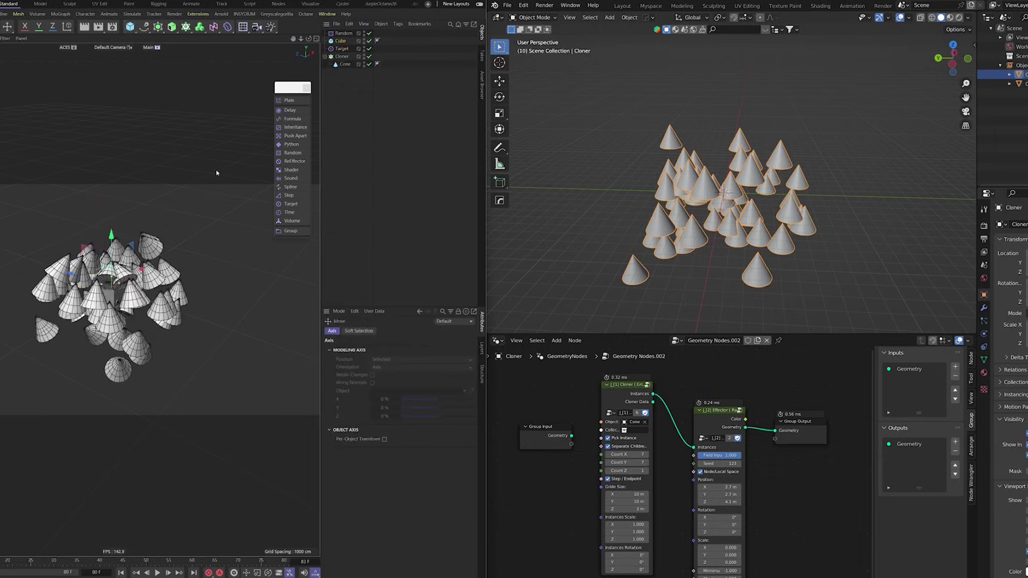
drag(216, 173, 109, 74)
click(449, 391)
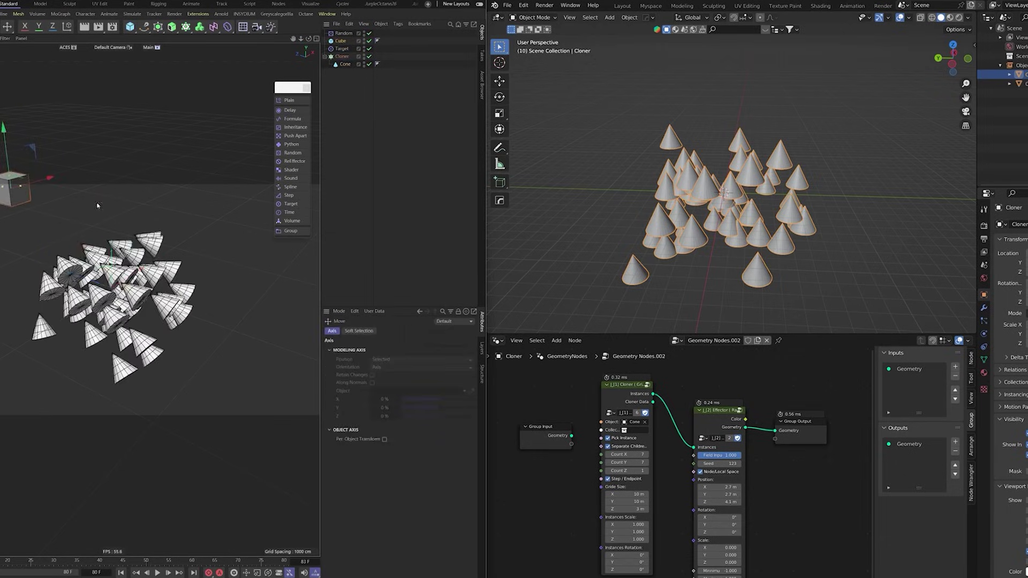
drag(97, 205, 121, 216)
Insert a Target effector node between the Random effector and Group Output, and add a mesh object to the scene
mouse_move(798, 446)
mouse_down()
mouse_move(836, 444)
mouse_move(798, 446)
mouse_up()
key(shift+a)
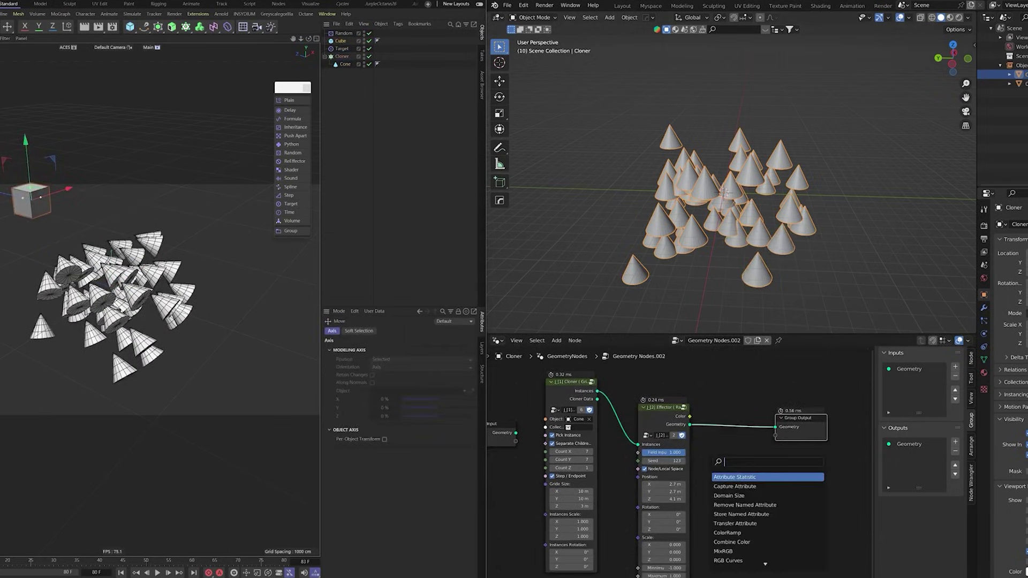
key(shift+a)
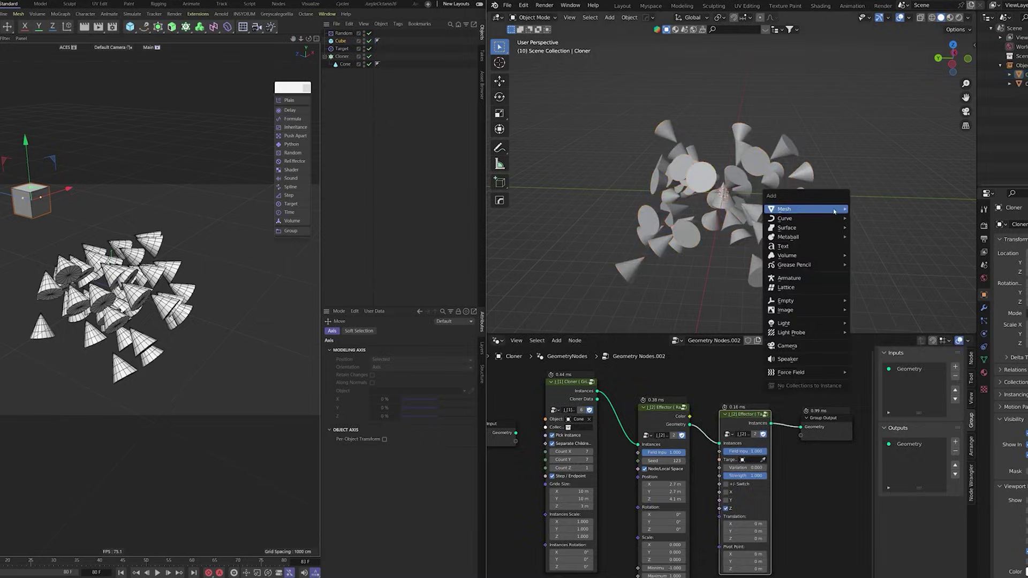
mouse_move(779, 207)
click(865, 219)
click(781, 277)
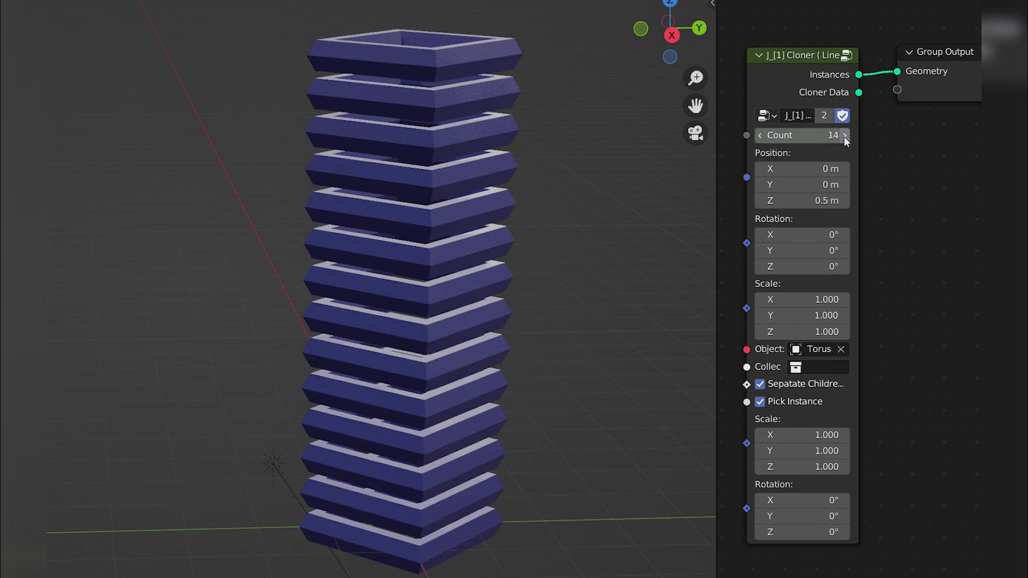
Twist the linear torus cloner's stack with 51.9° Y and 176° Z rotation, varying its scale, X rotation, Z spacing and instance rotation
drag(803, 266, 824, 250)
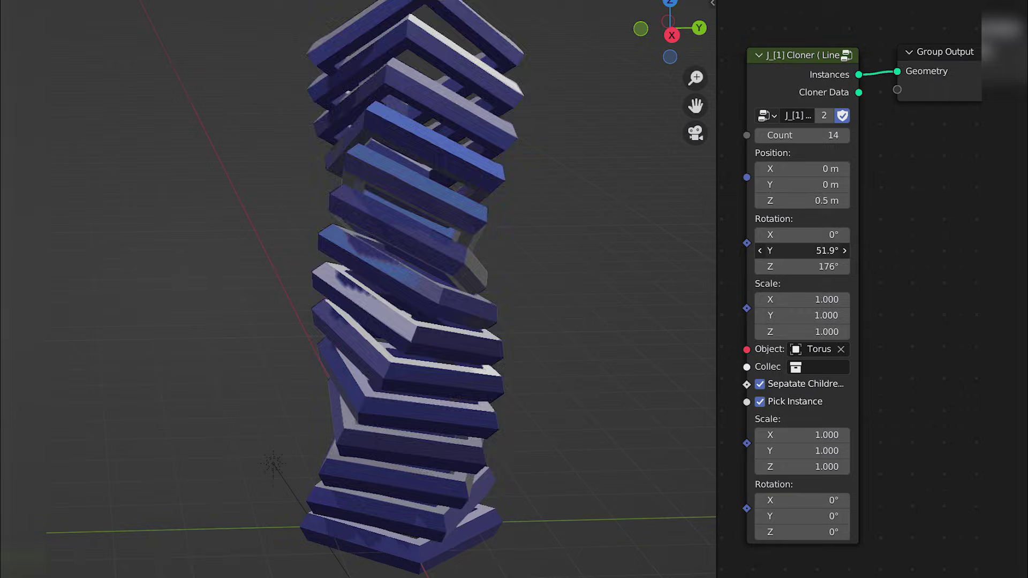
drag(803, 300, 782, 299)
drag(804, 235, 824, 235)
drag(803, 201, 781, 200)
drag(803, 516, 825, 516)
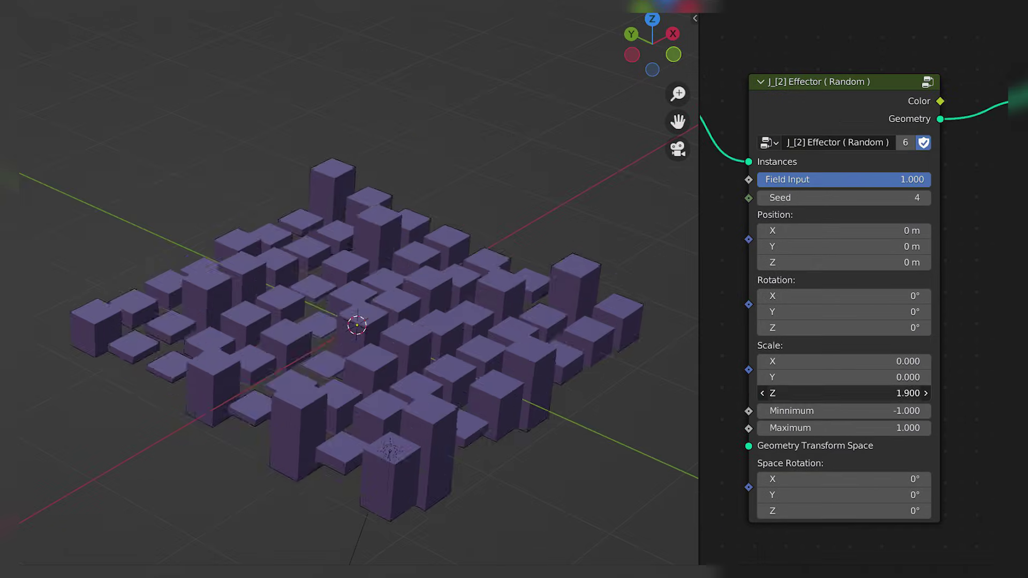
Adjust the Random effector's Z scale on the block grid and the Plain effector's Z translation on the torus cones
drag(844, 393, 878, 393)
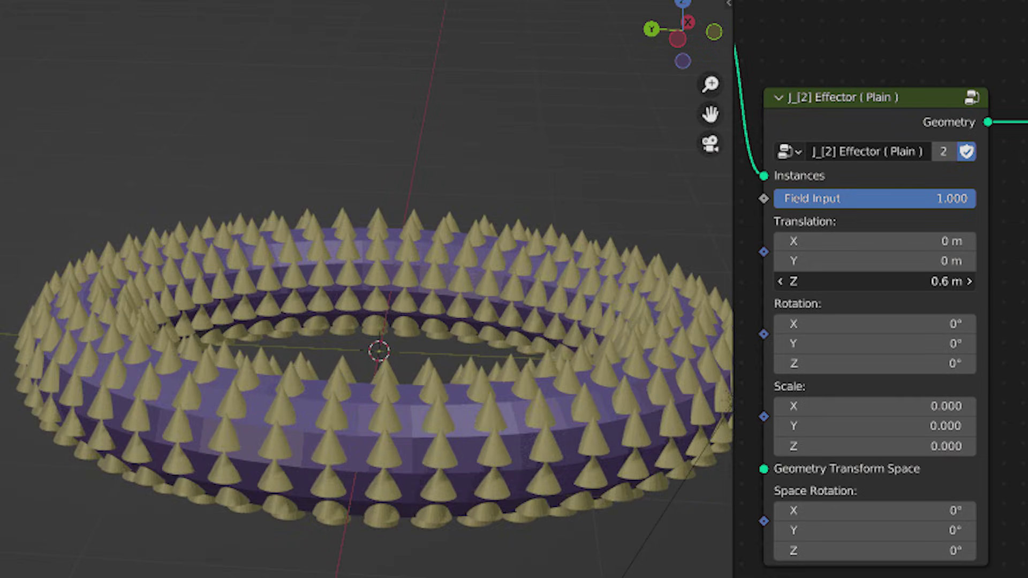
drag(884, 280, 851, 280)
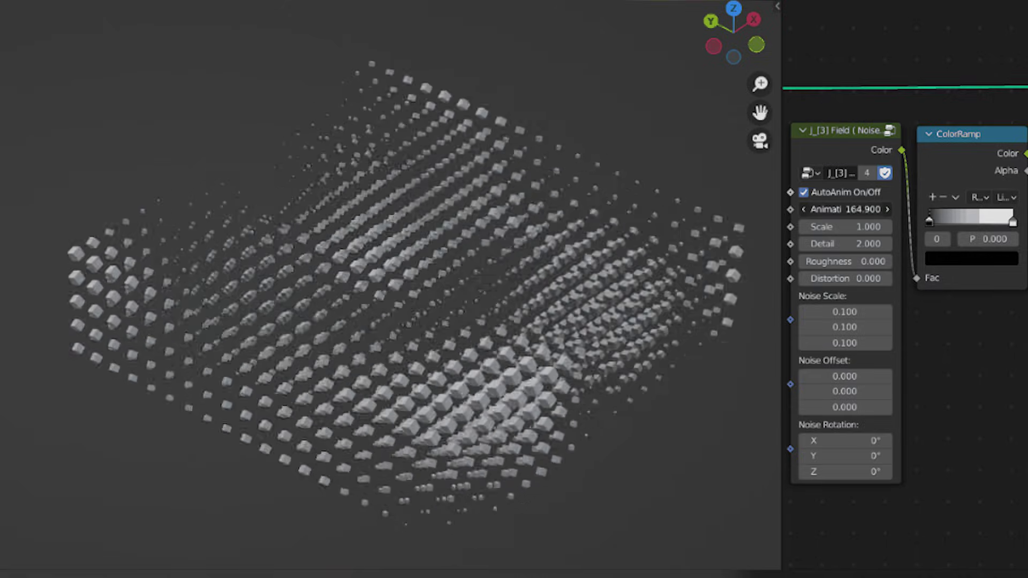
Shift the black color ramp stop of the noise field, and adjust the field's noise scale and noise offset
drag(929, 220, 970, 222)
drag(844, 312, 878, 343)
drag(845, 376, 835, 376)
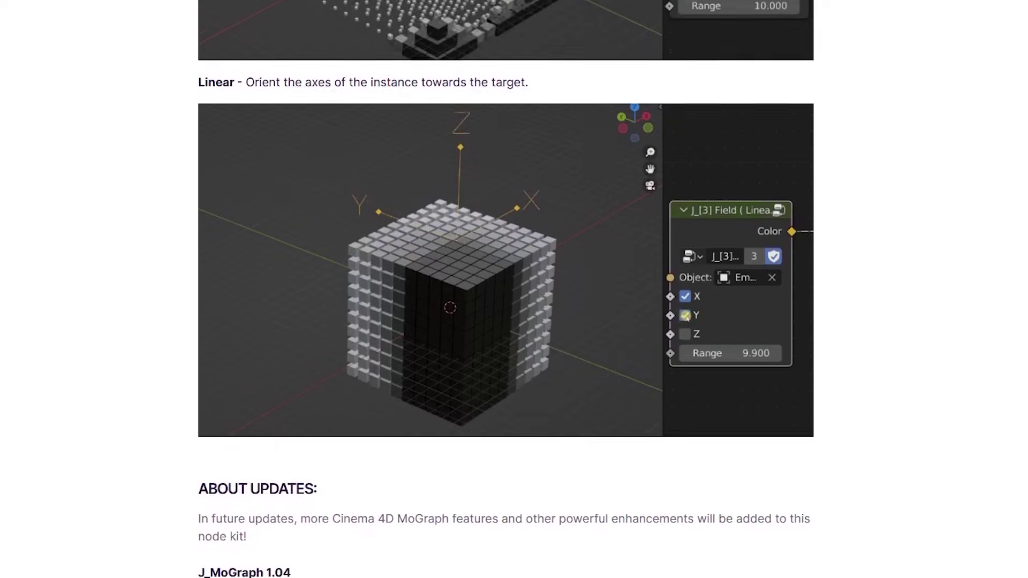
Read the update notes for J_MoGraph versions 1.01 to 1.04 on the product page
scroll(506, 289, down, 2)
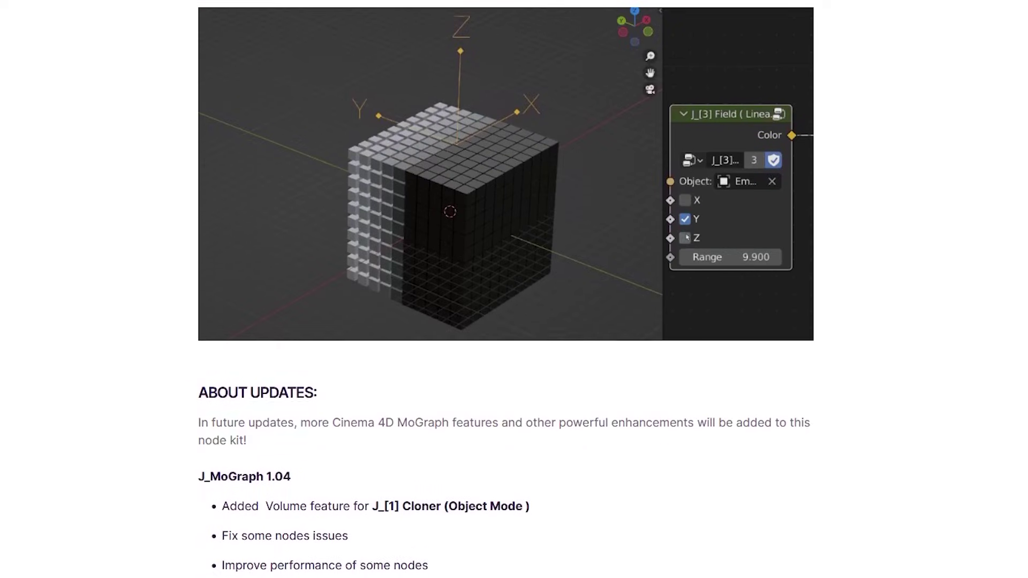
scroll(506, 289, down, 3)
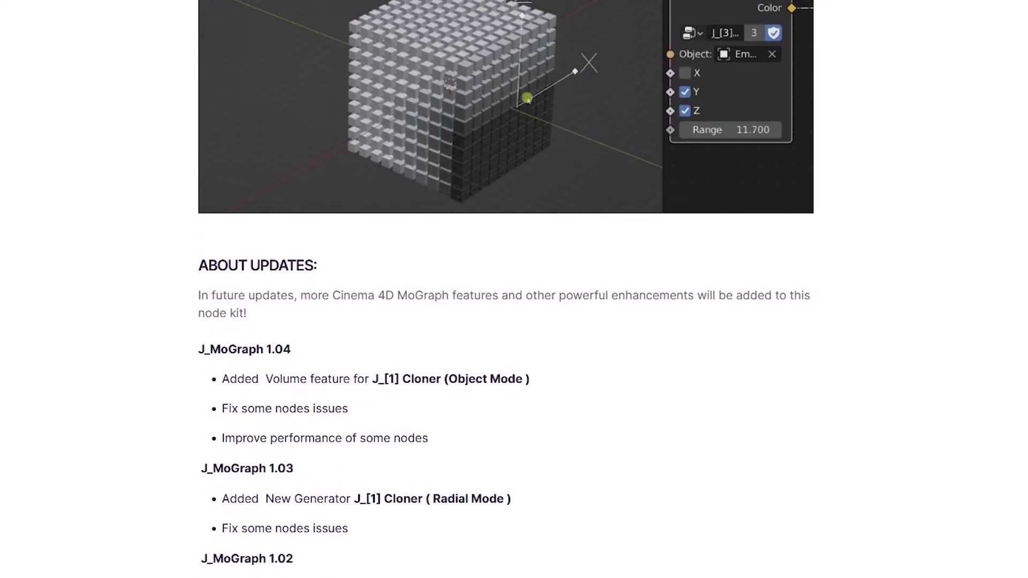
scroll(506, 289, down, 3)
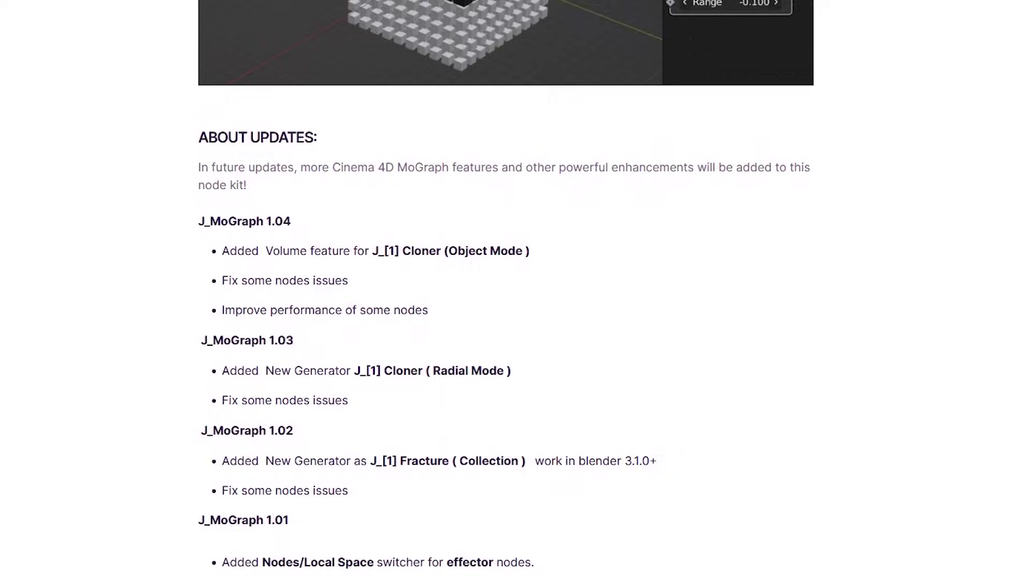
scroll(506, 289, down, 2)
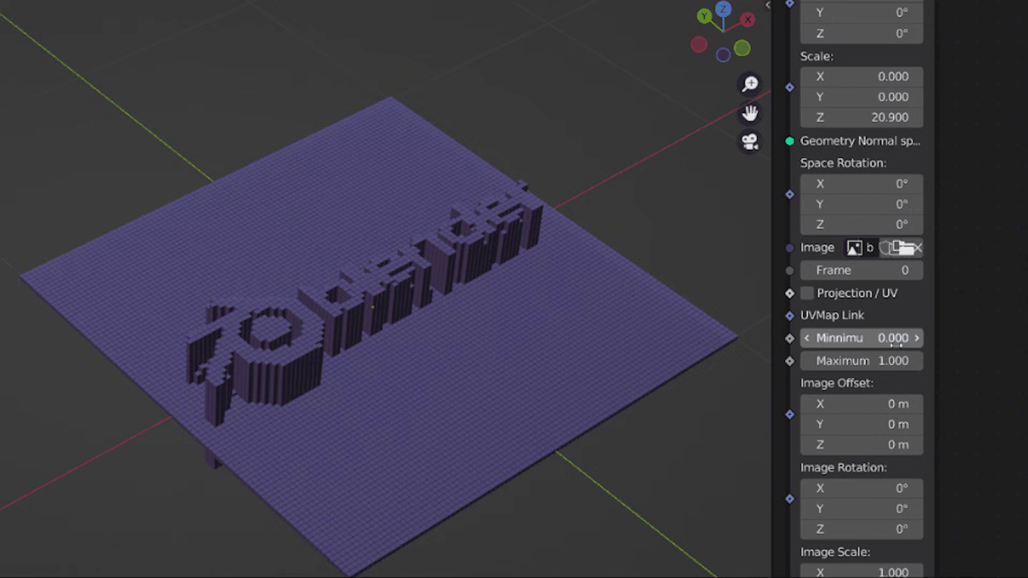
Set the image effector's minimum to -1.400 and its image offset Y to 1.01 m
drag(897, 346, 844, 346)
drag(897, 425, 940, 424)
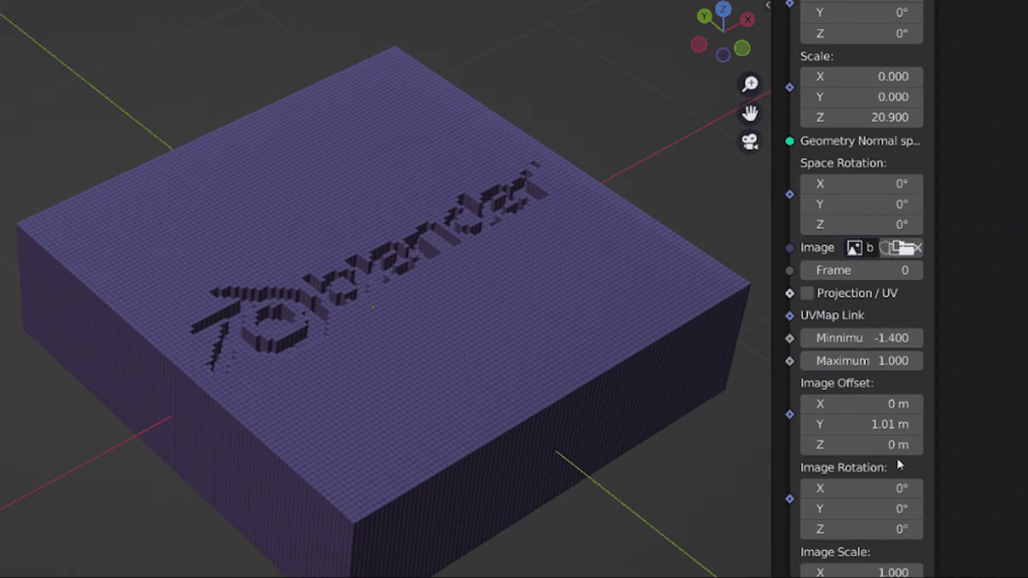
scroll(899, 465, down, 4)
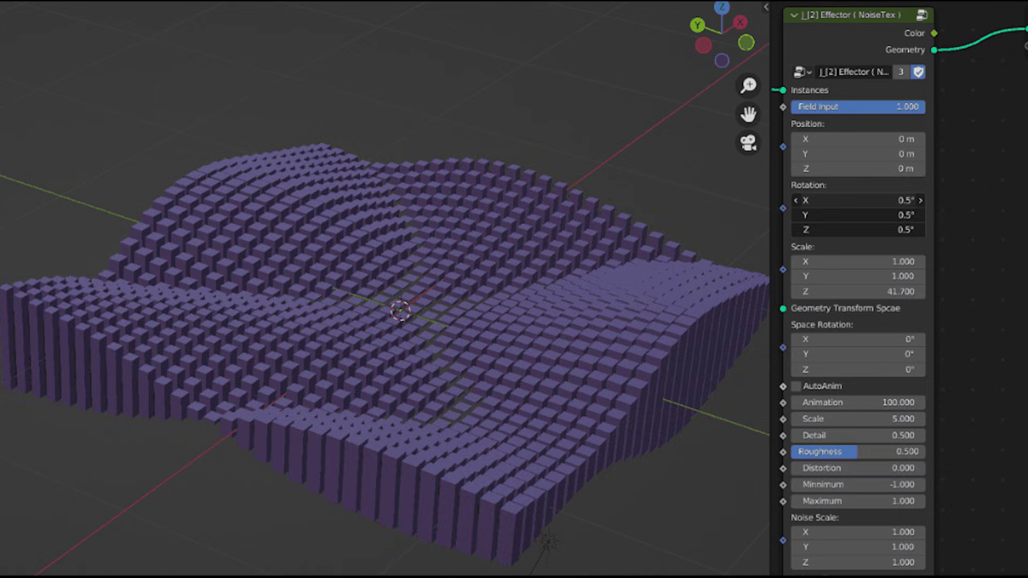
Set the NoiseTex effector's noise scale X to about -6.9 and turn on its automatic animation
drag(857, 532, 819, 532)
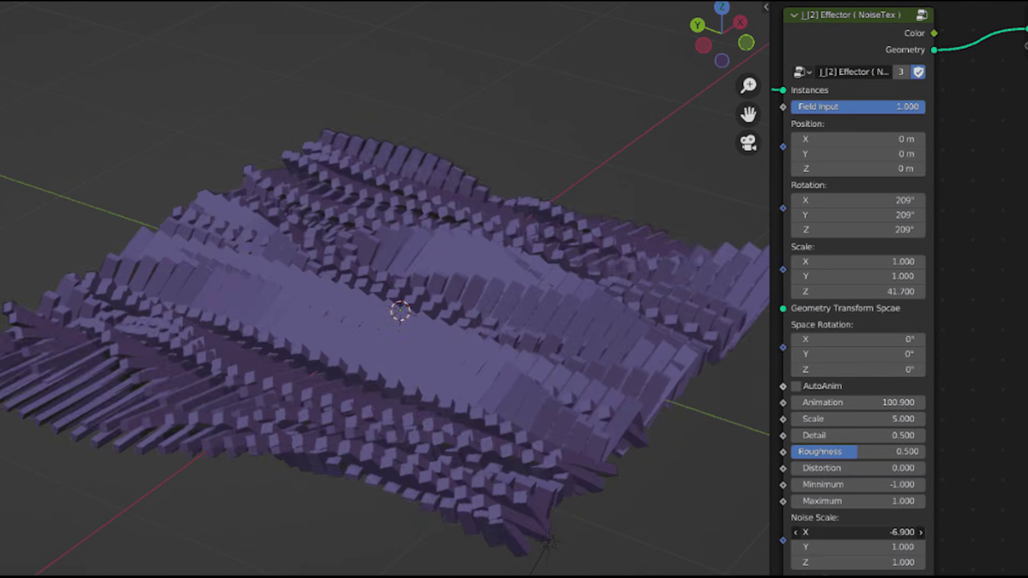
click(822, 387)
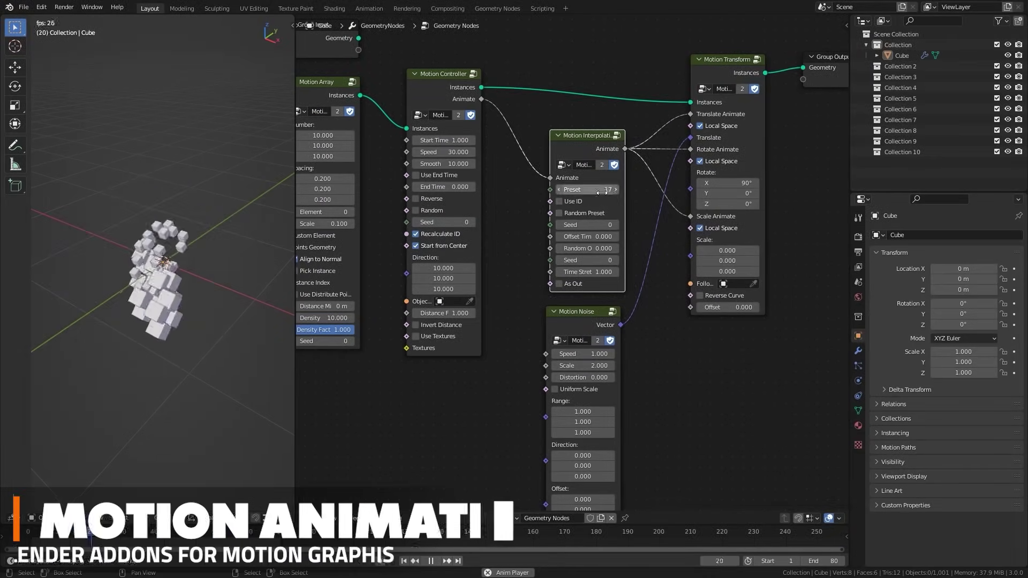
Advance the cube array's Motion Interpolation node to the next preset, and turn off Reverse in the motion text's Motion Controller
click(615, 190)
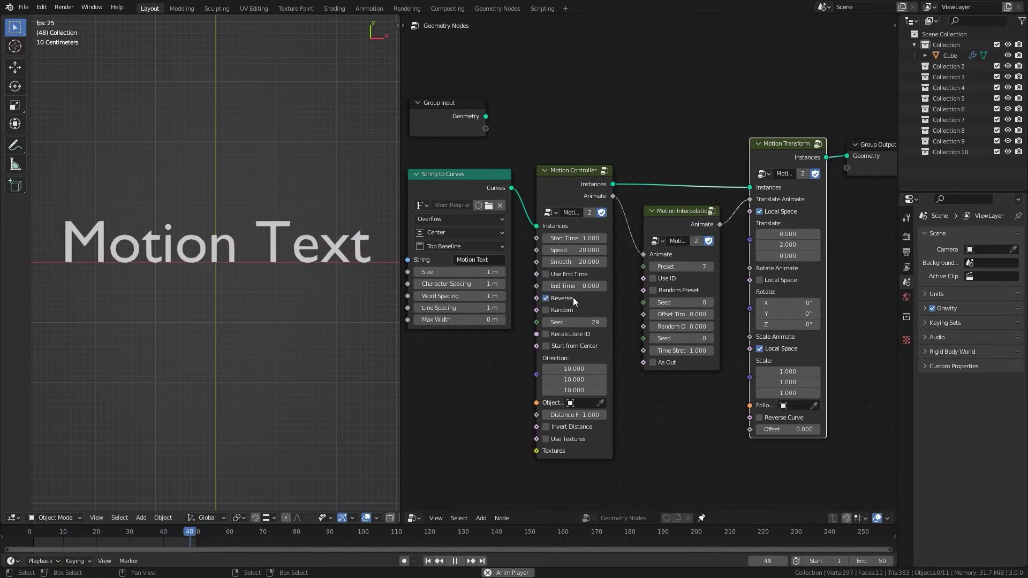
click(564, 297)
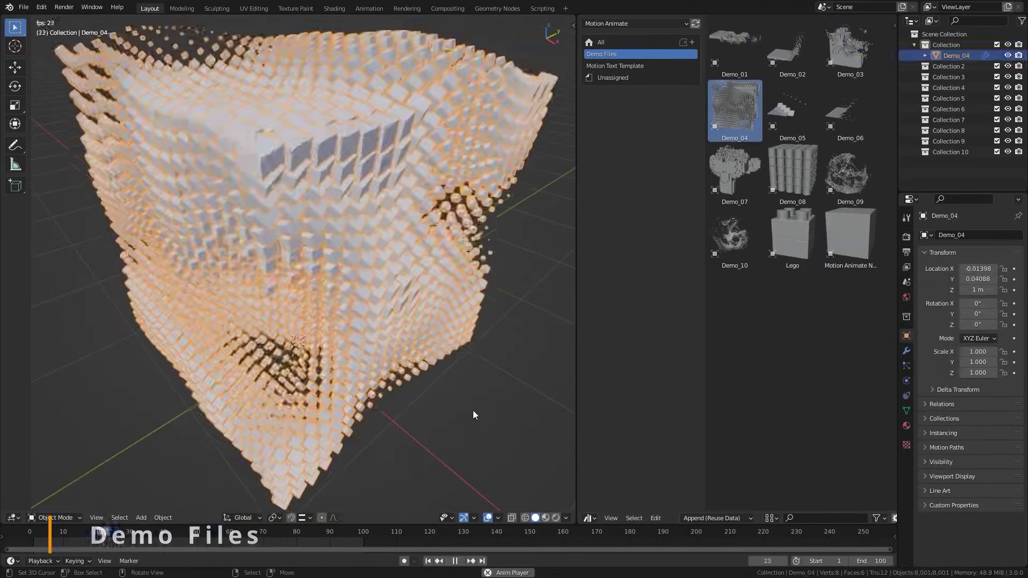
Replace Demo_04 with the Demo_03 asset at the scene's center and view its animation deselected
click(486, 422)
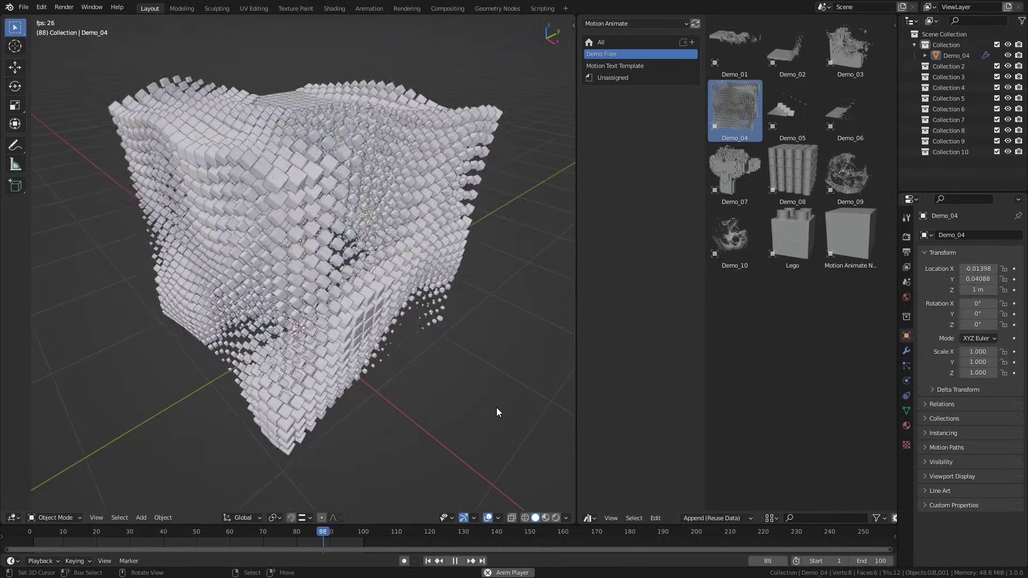
drag(850, 51, 298, 328)
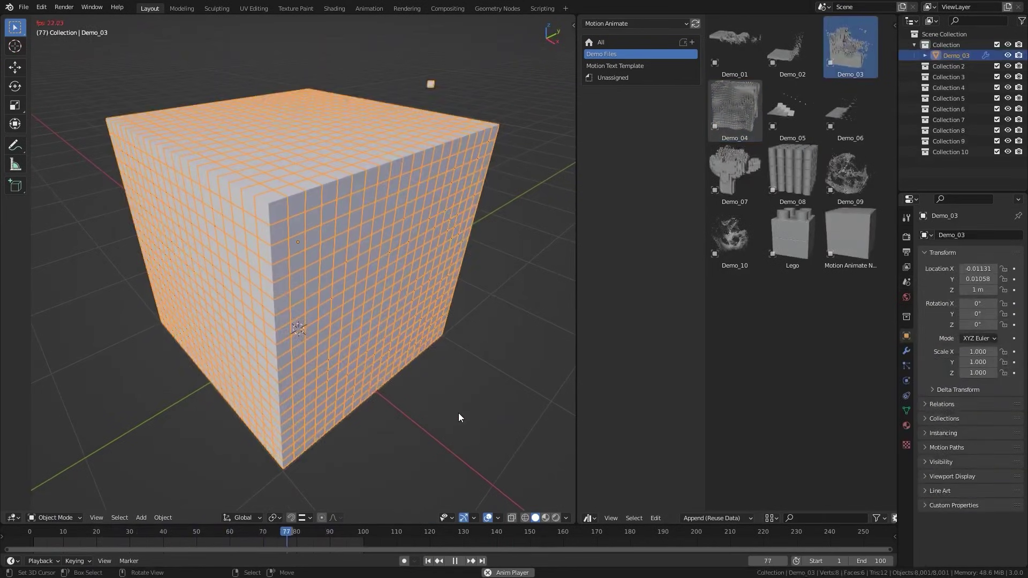
click(458, 413)
middle_drag(470, 395, 378, 394)
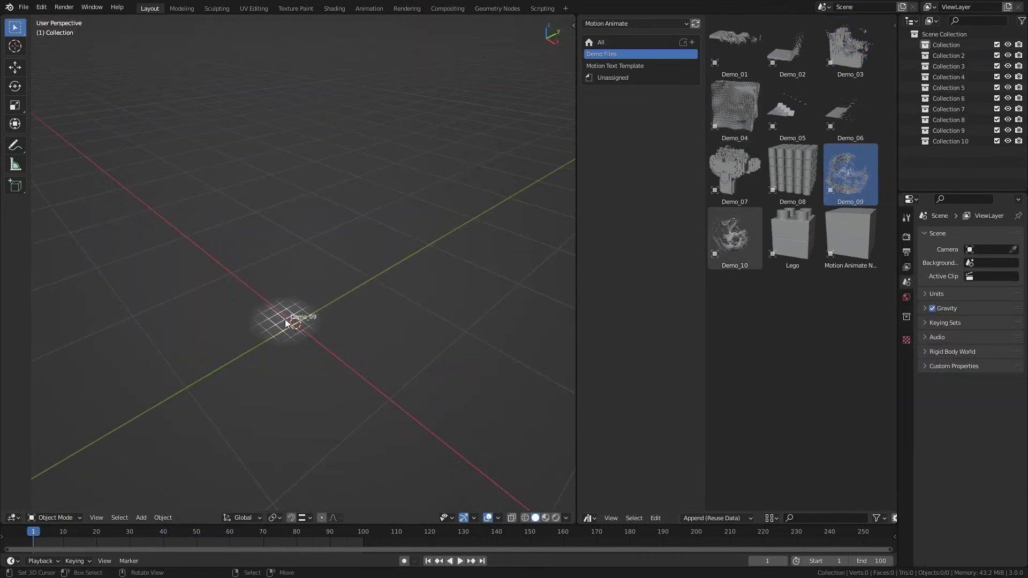
Place the Demo_09 asset at the scene's center and play its animation
drag(284, 319, 285, 320)
key(space)
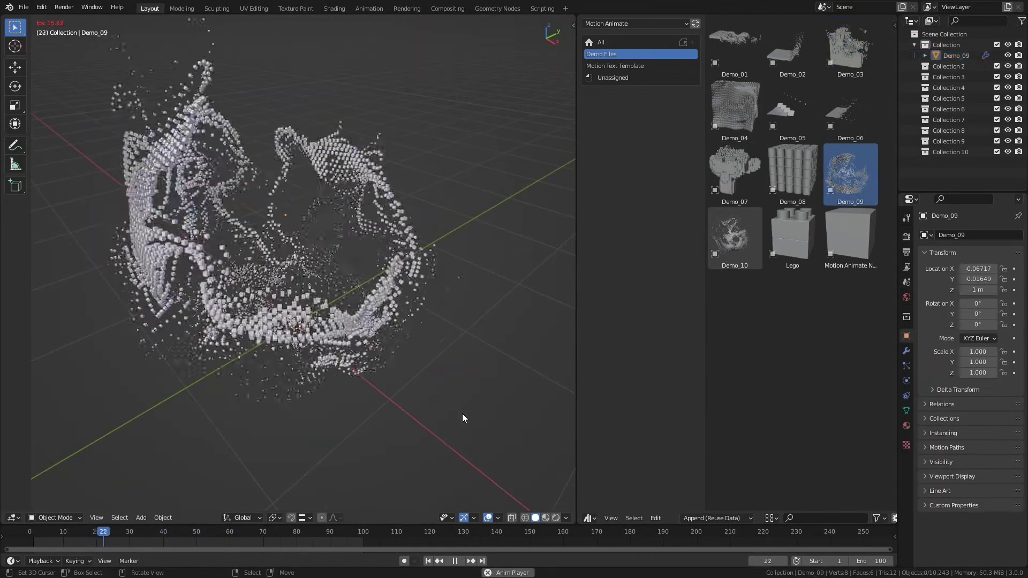
middle_drag(465, 380, 469, 402)
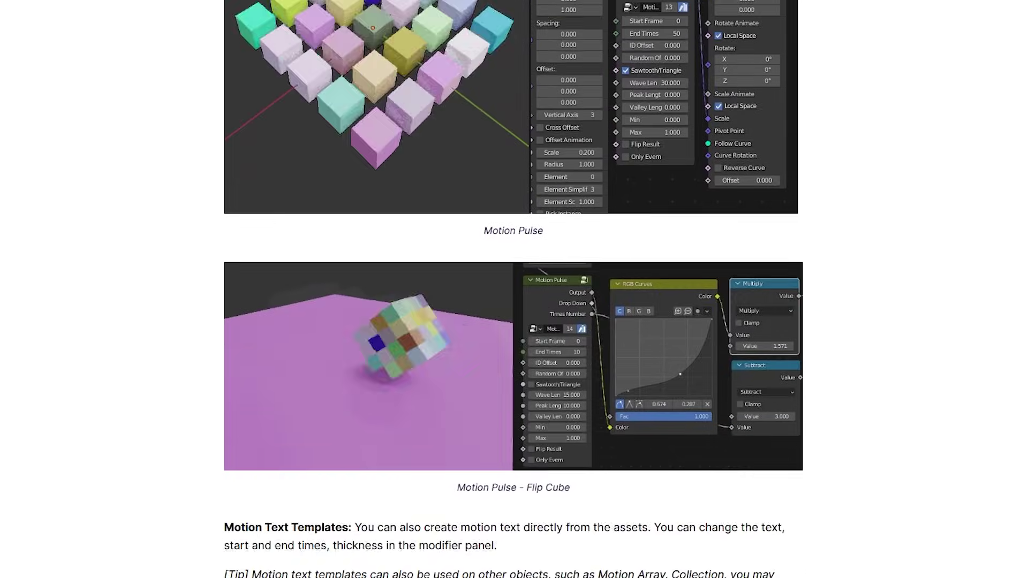
Look through the Motion Pulse examples, the motion text templates and the 40 text presets on the product page
scroll(633, 566, down, 3)
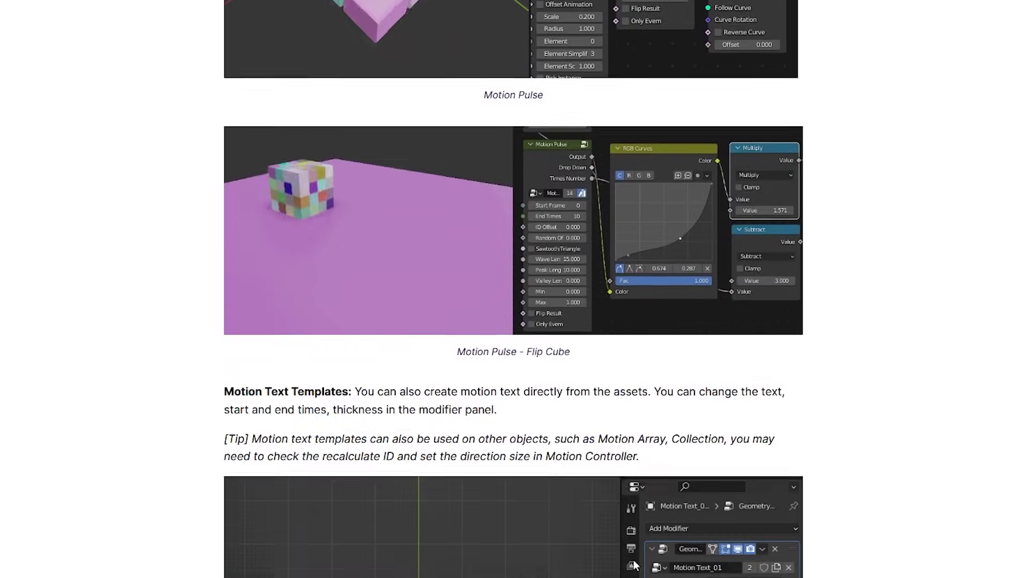
scroll(634, 566, down, 9)
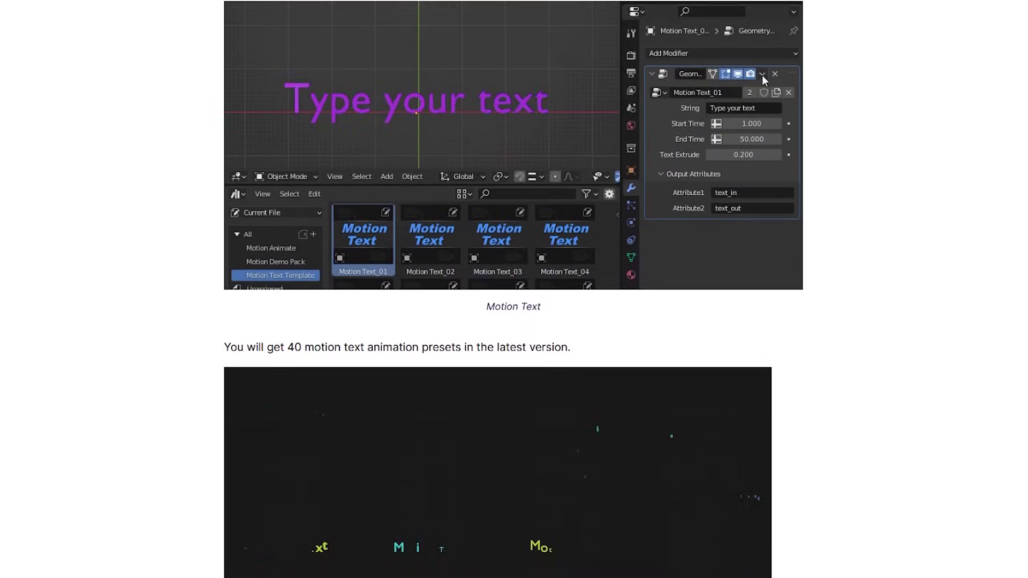
scroll(514, 290, down, 9)
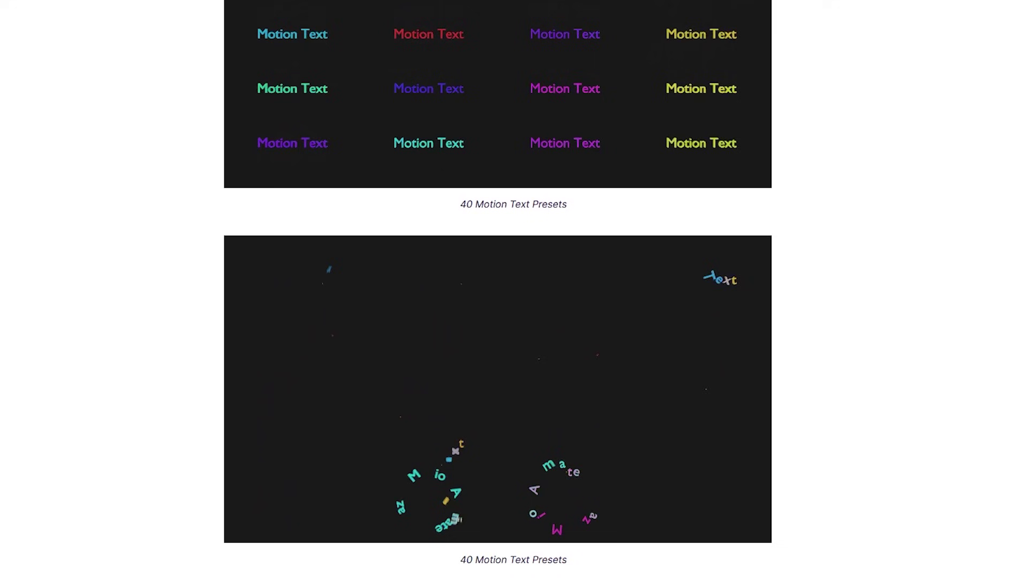
scroll(514, 289, down, 6)
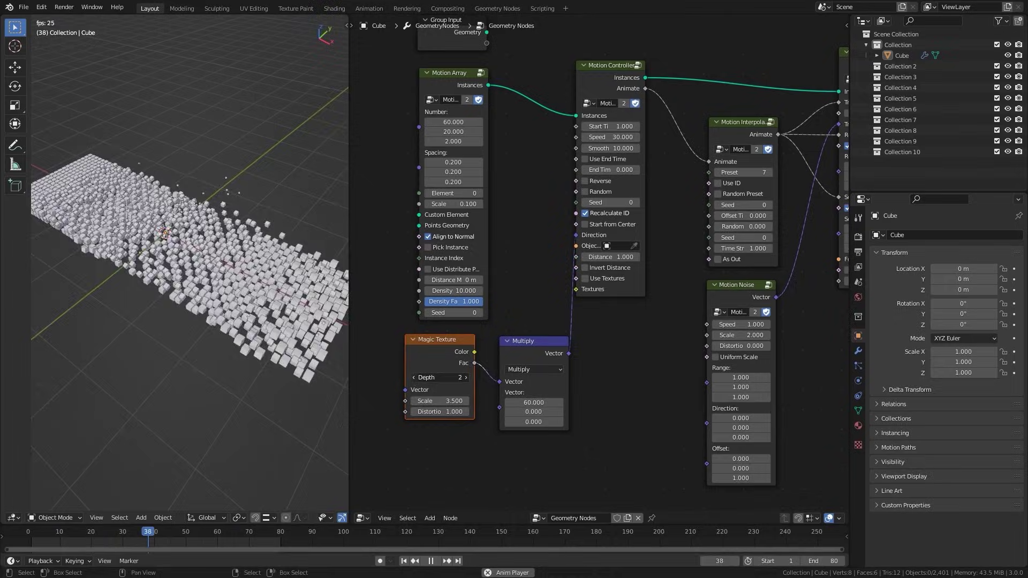
Set the Magic Texture node's depth to 1 and its scale to 0.3
click(413, 377)
middle_drag(271, 361, 358, 399)
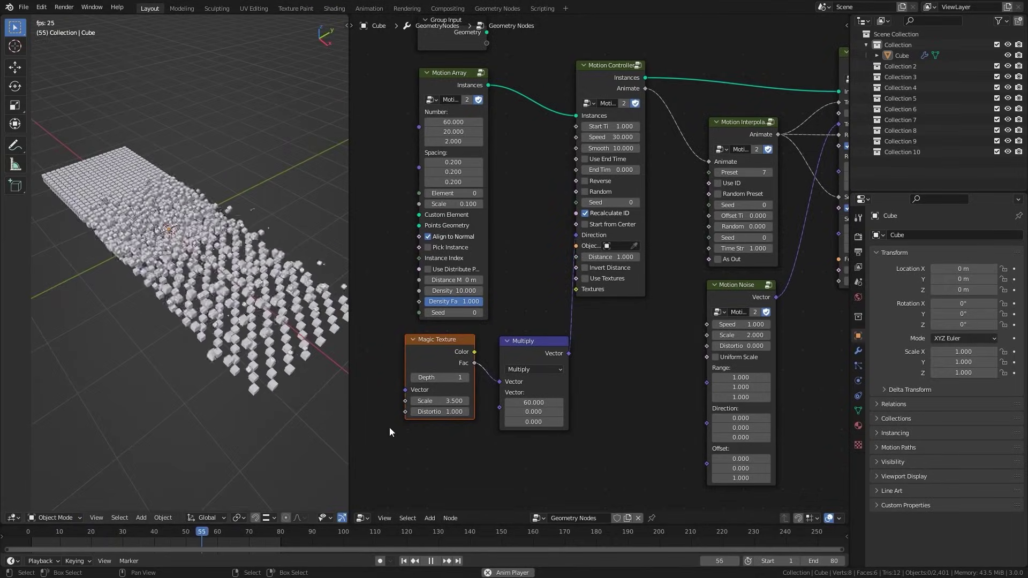
click(445, 401)
text(0.3)
key(Return)
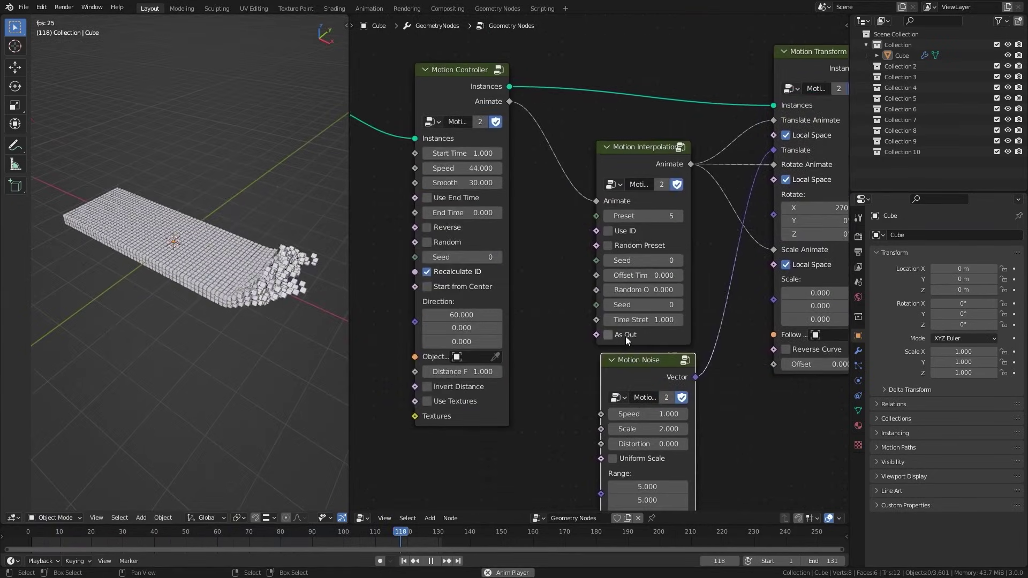
Enable the As Out option on the cube slab's Motion Interpolation node
click(625, 336)
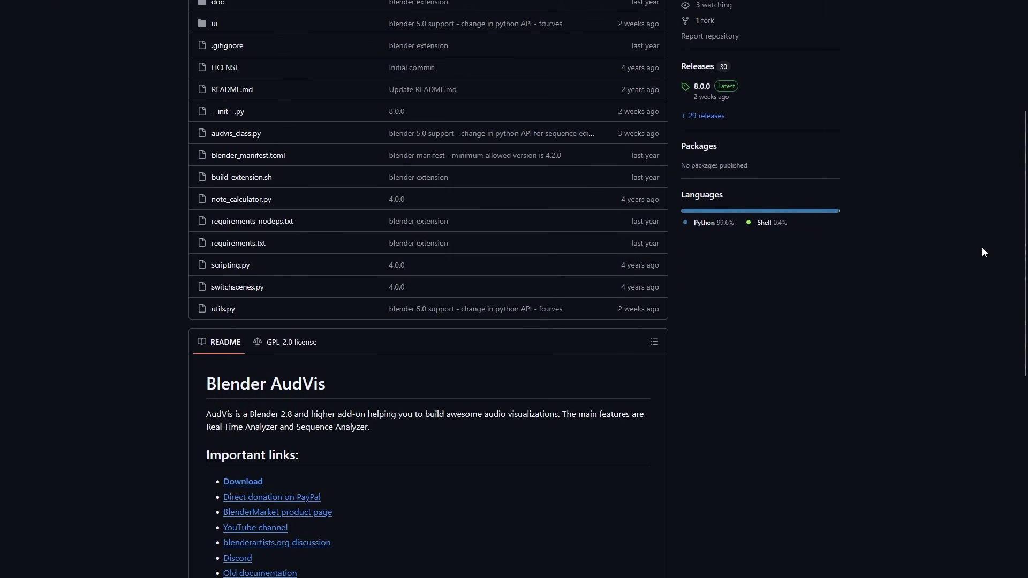
Read the README on the Blender AudVis repository page
scroll(983, 252, down, 5)
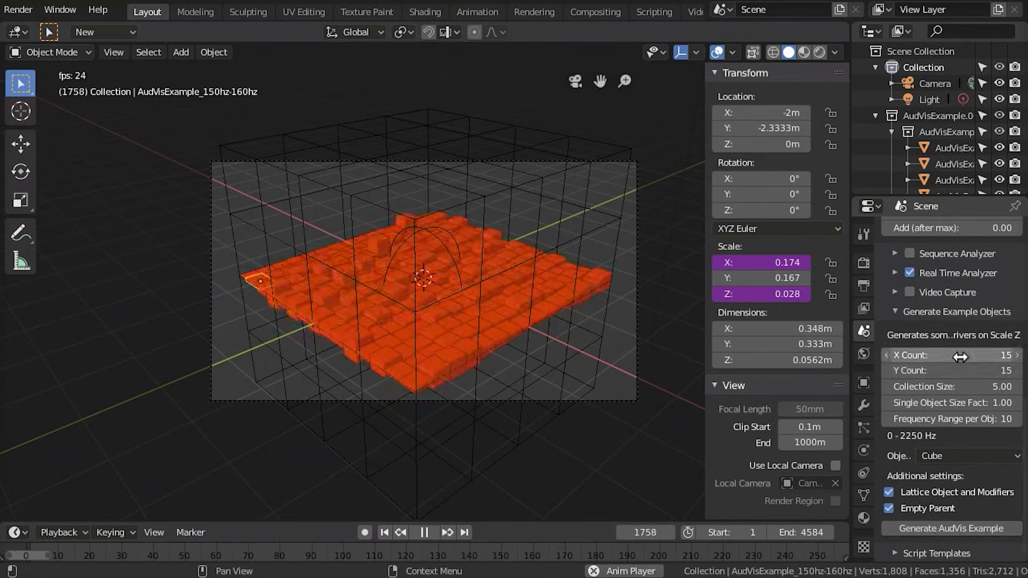
Set the AudVis example generator's X Count and Y Count to 5
click(960, 357)
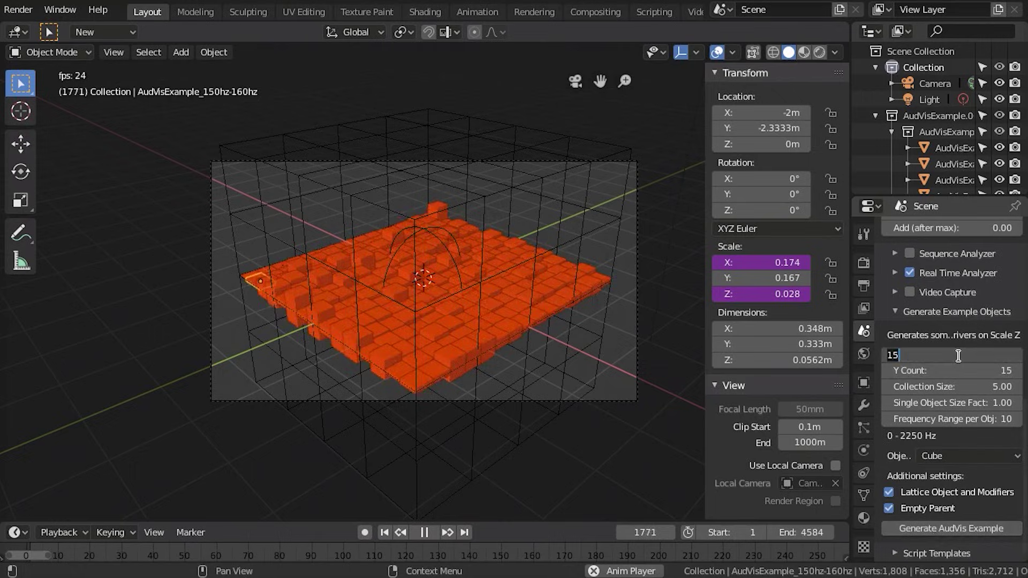
text(5)
key(Tab)
text(5)
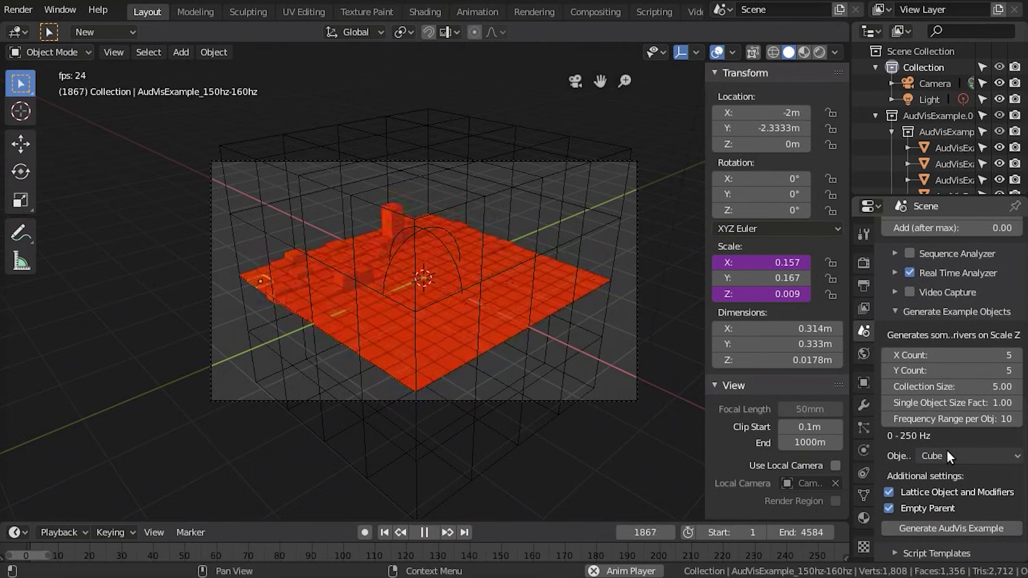
Generate the AudVis example grid, set the frequency range per object to 100, and generate the example again
click(953, 526)
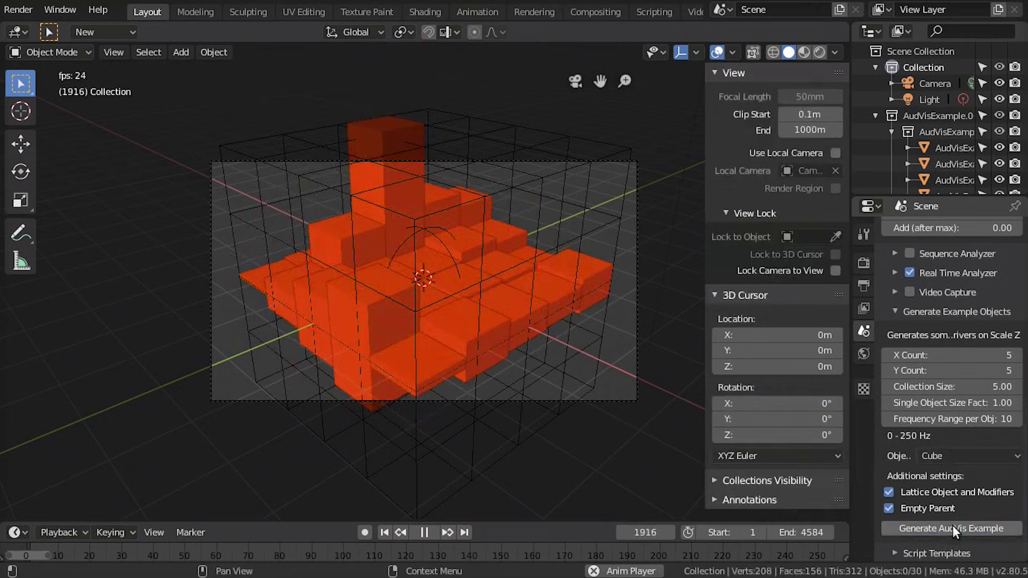
click(975, 418)
text(100)
key(Return)
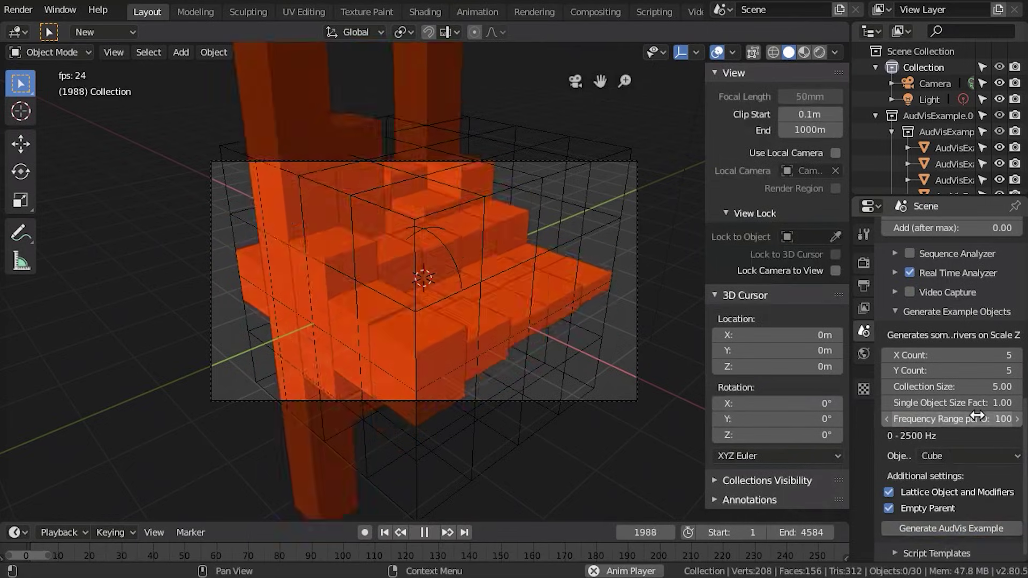
click(991, 532)
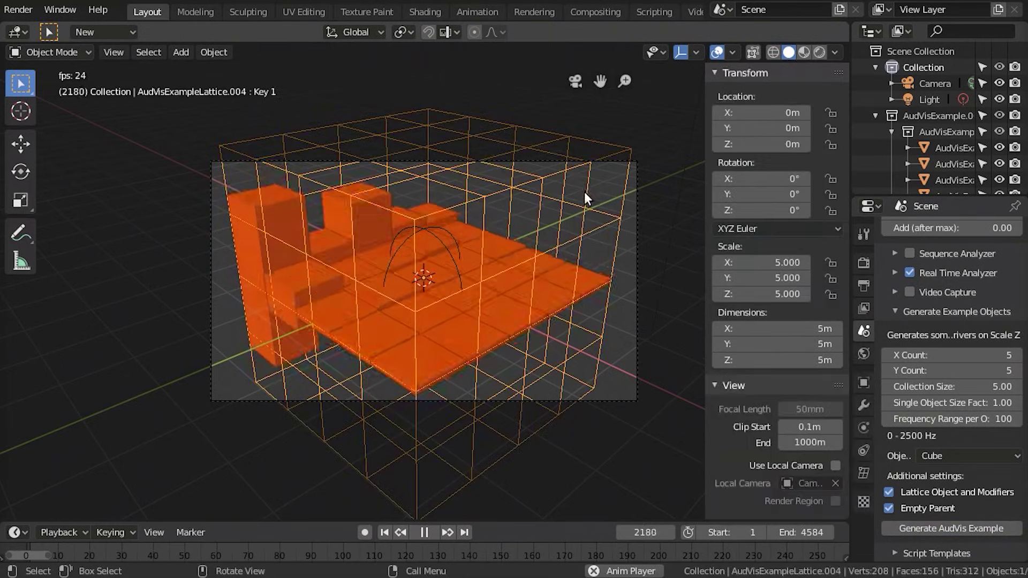
Reshape all points of the AudVis lattice in shape key Key 1 with To Sphere at factor 1.0 and return to Object Mode
key(Tab)
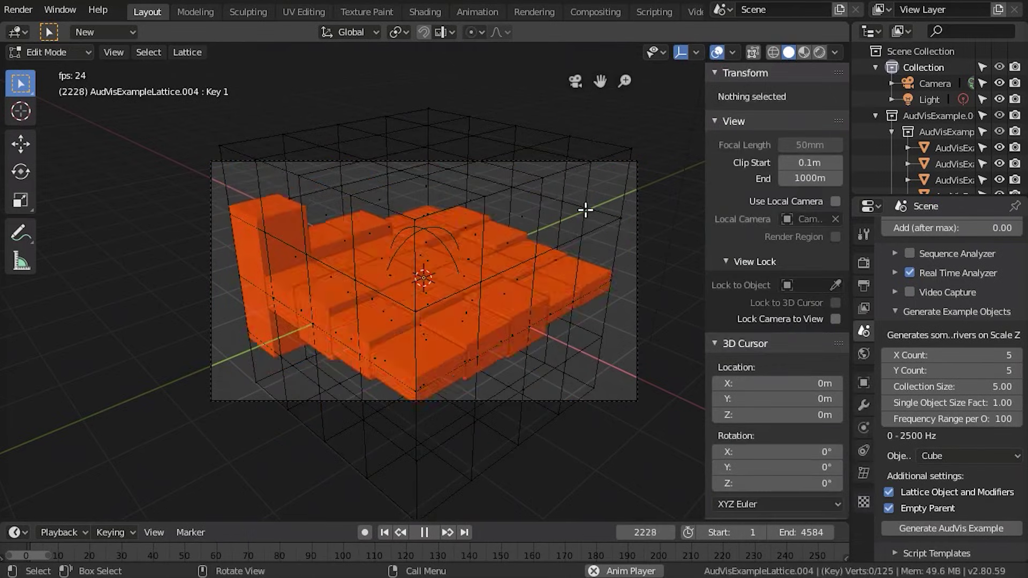
key(a)
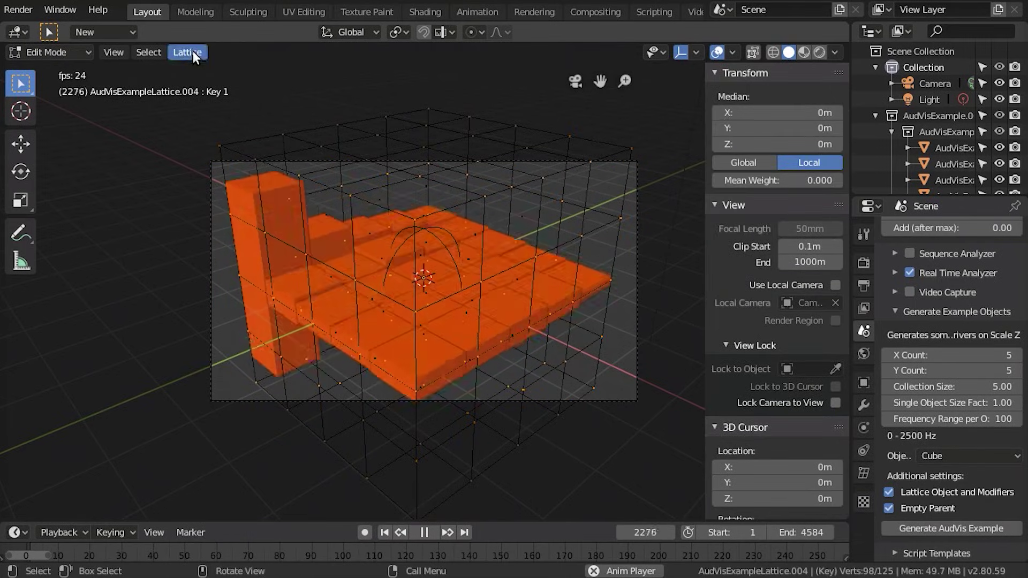
click(193, 51)
mouse_move(216, 92)
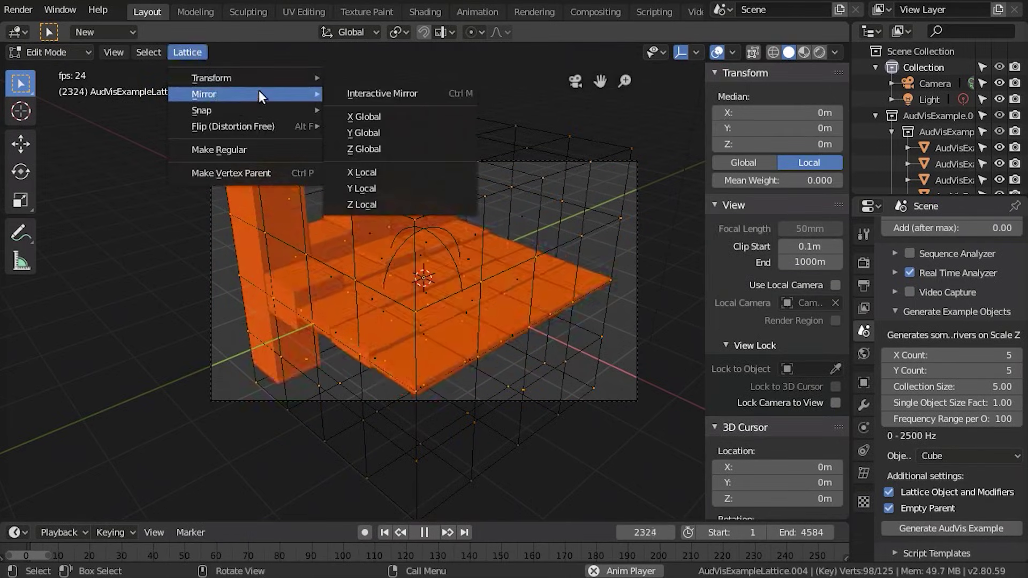
mouse_move(276, 75)
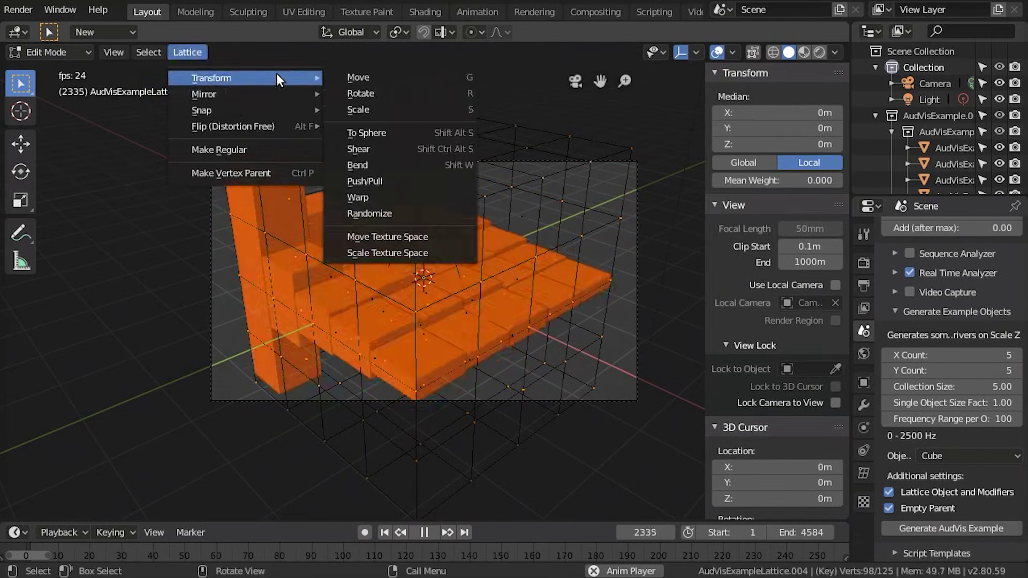
click(405, 136)
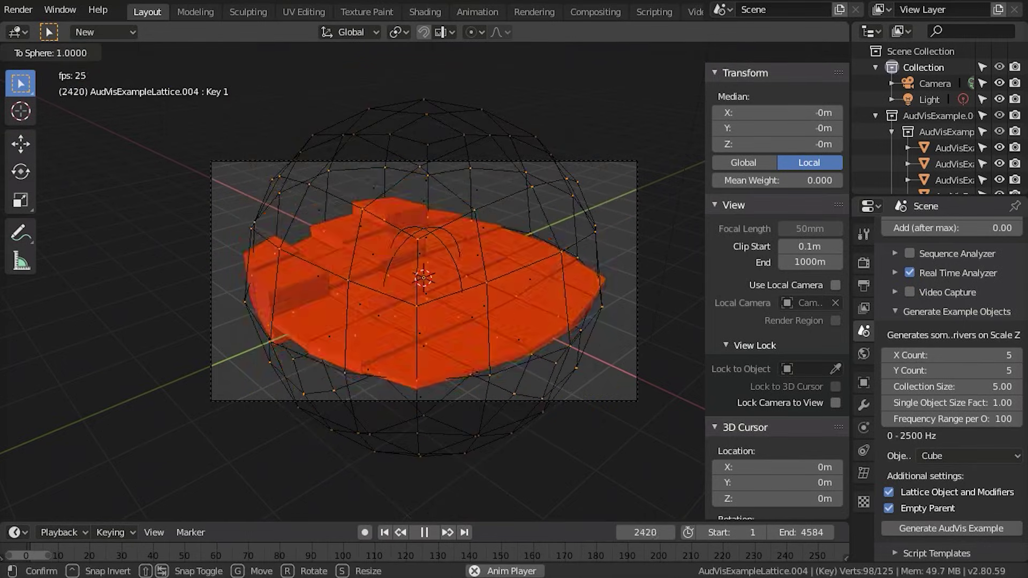
click(228, 165)
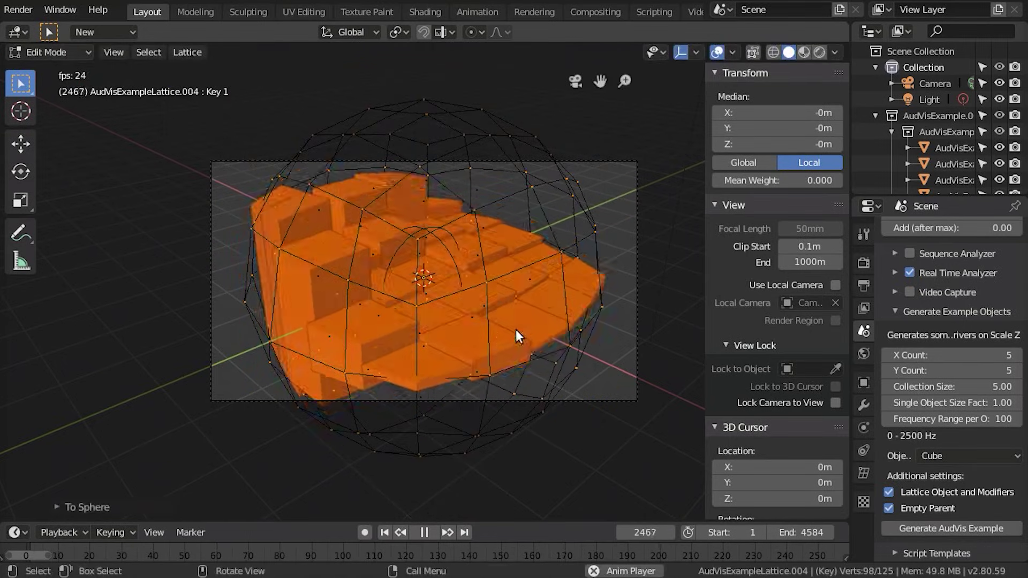
key(ctrl+z)
key(ctrl+z)
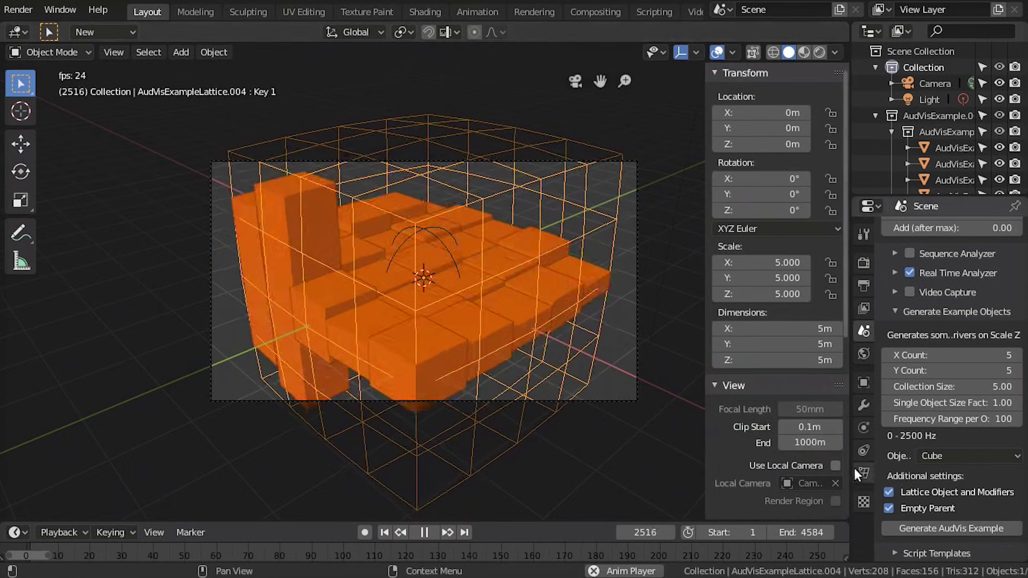
Edit the driver expression on the value of the lattice's Key 1 shape key, deleting one character from it
click(862, 473)
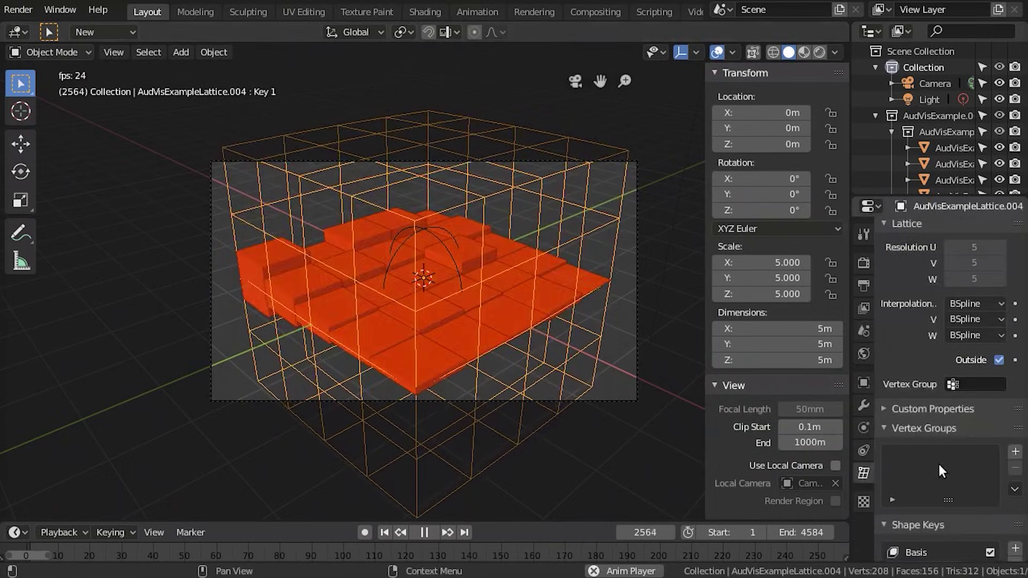
scroll(938, 461, down, 8)
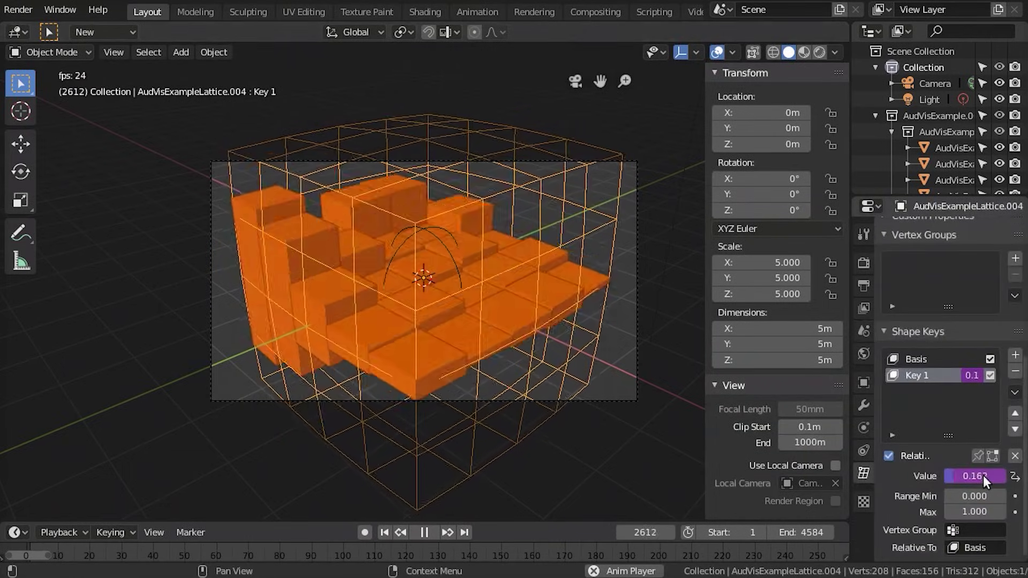
click(983, 476)
click(988, 476)
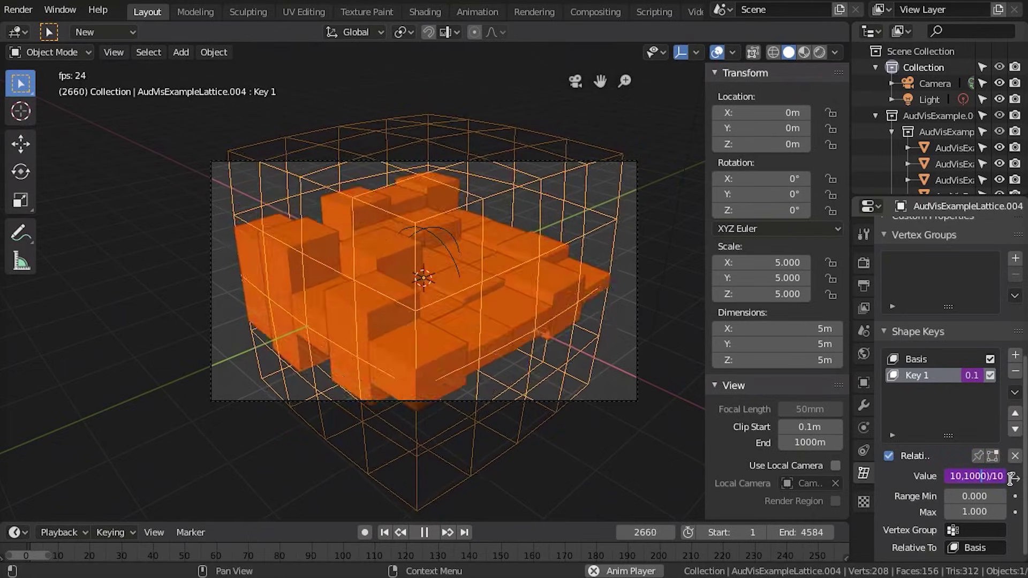
key(Left)
key(Left)
key(Delete)
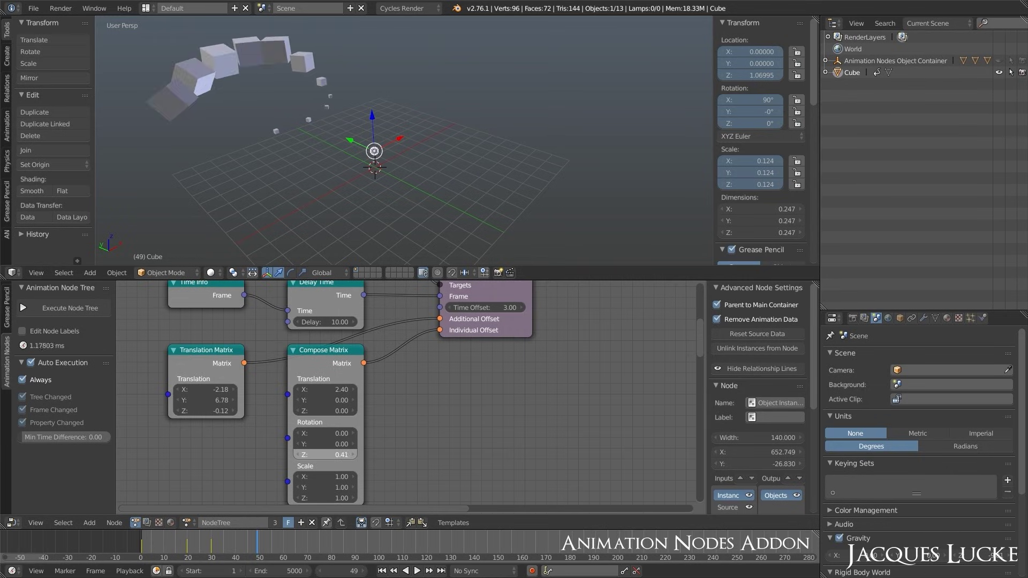
Tune the cube instancing nodes with Compose Matrix rotation Z 0.44 and scale 0.91, delay 9.64 and 30 instances, and play the animation
middle_drag(343, 455, 358, 403)
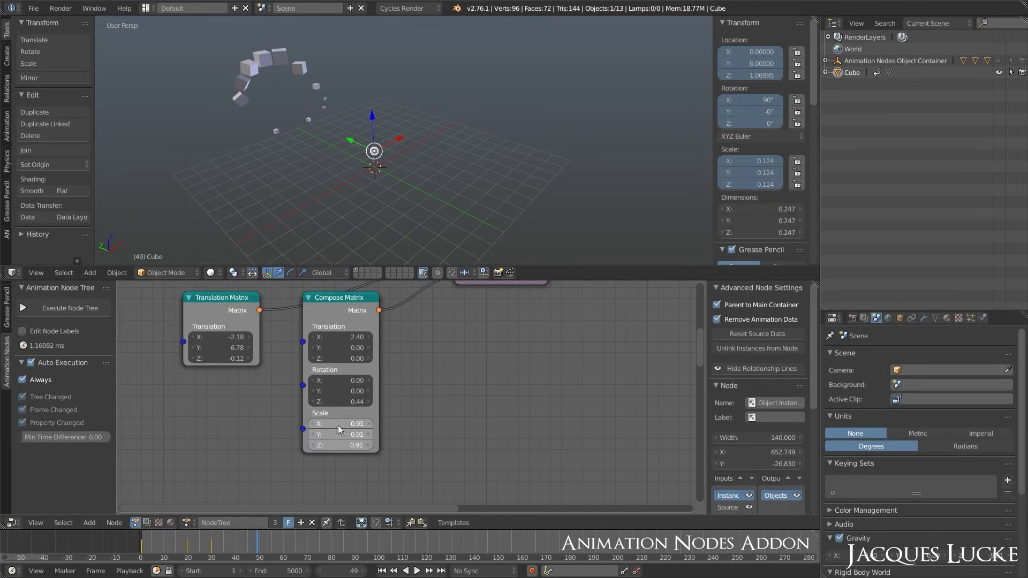
middle_drag(338, 429, 336, 493)
scroll(355, 380, down, 1)
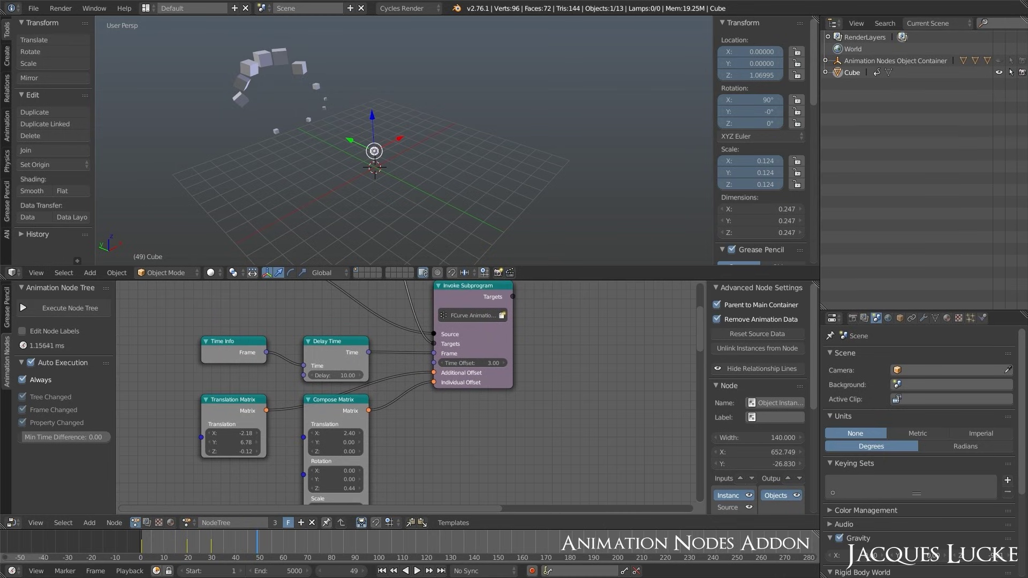
middle_drag(366, 371, 335, 376)
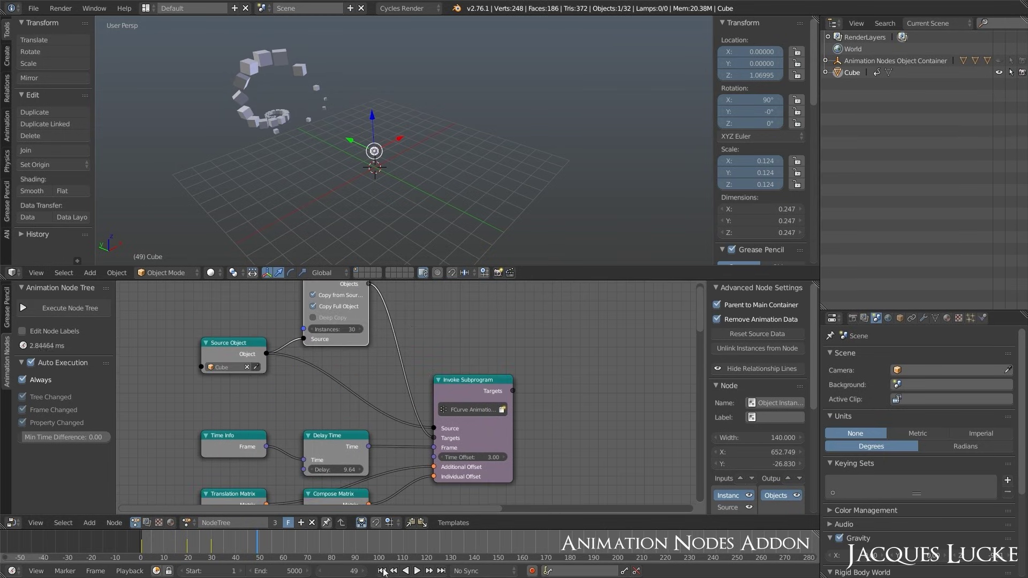
key(alt+a)
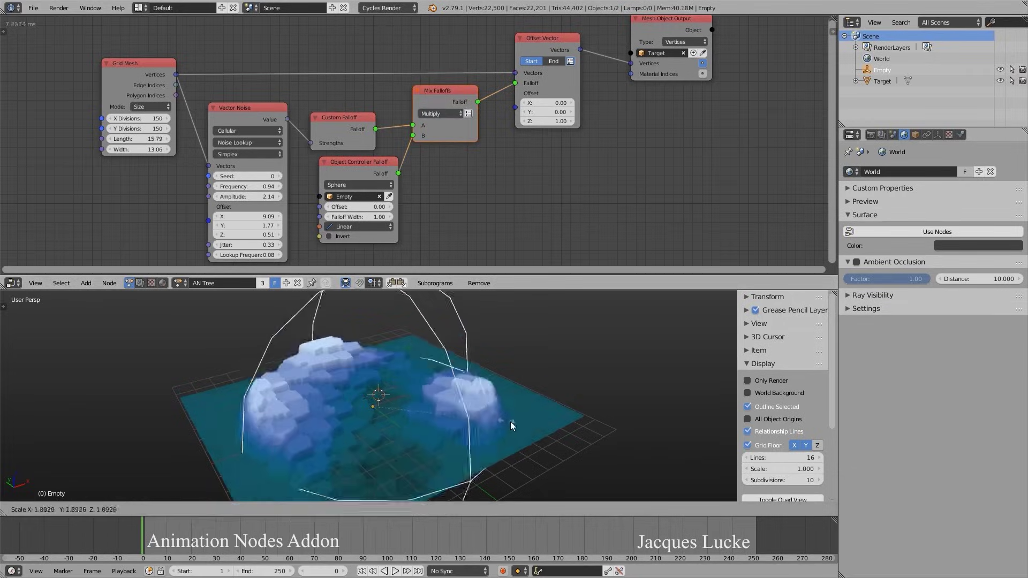
Enlarge the Empty that controls the sphere falloff and move it over the noise terrain
key(g)
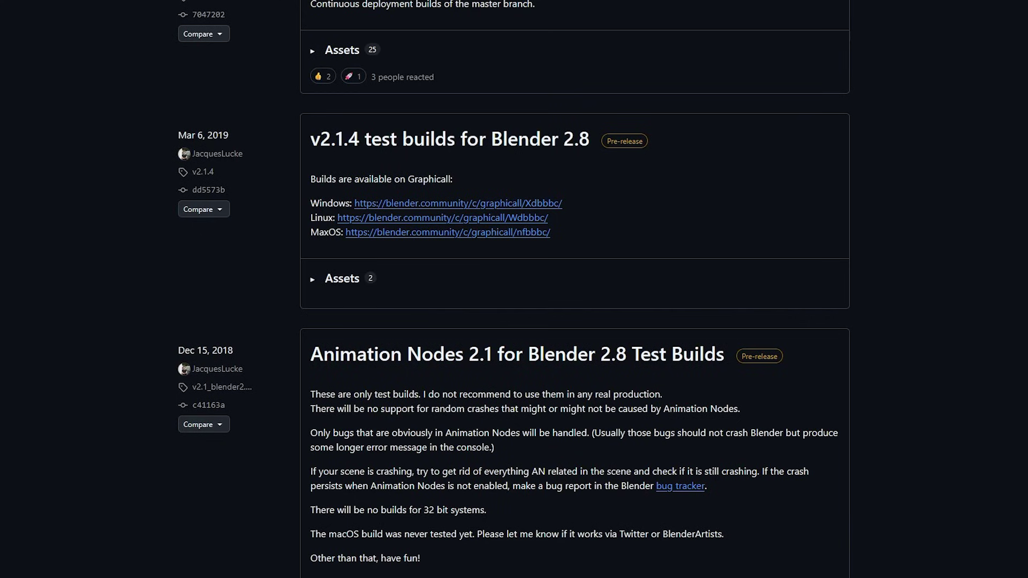
Look through the Animation Nodes releases page on GitHub for the builds offered per Blender version
scroll(946, 423, up, 5)
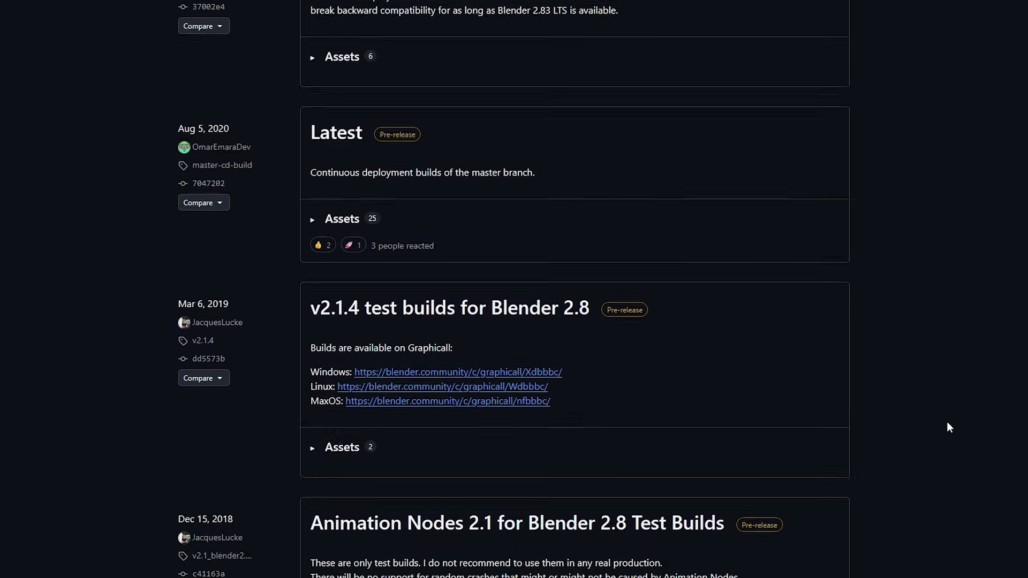
scroll(947, 427, up, 8)
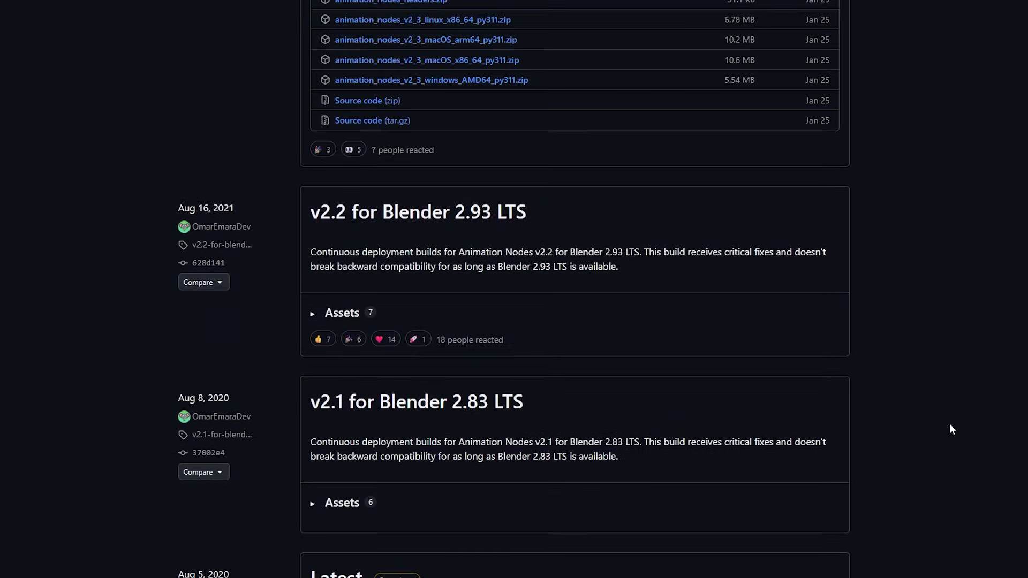
scroll(949, 427, up, 3)
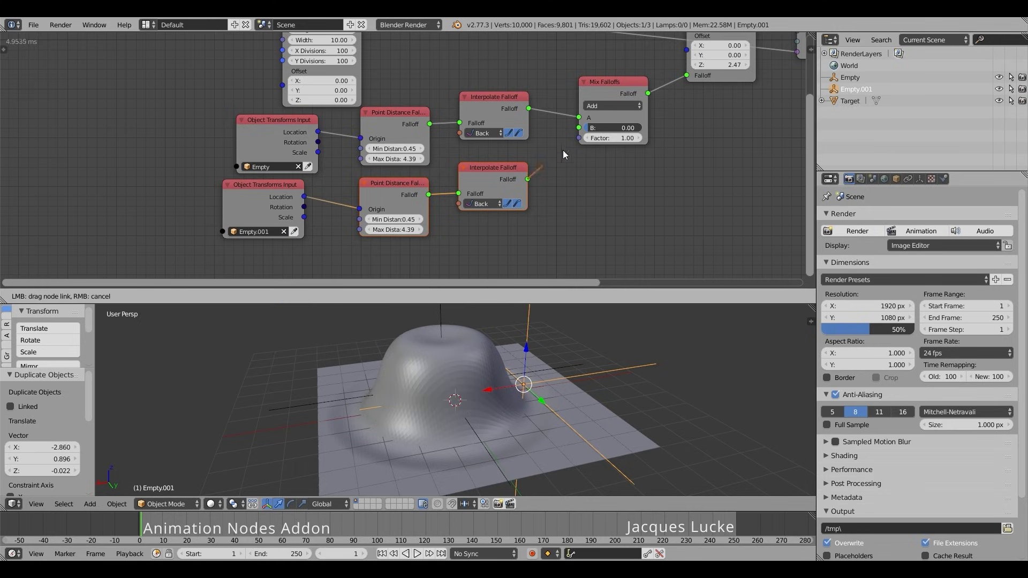
Feed the second Interpolate Falloff into Mix Falloffs input B with a max distance of 1.99, and move Empty.001 beside the first bump
drag(579, 128, 579, 128)
middle_drag(546, 371, 517, 407)
drag(516, 407, 520, 443)
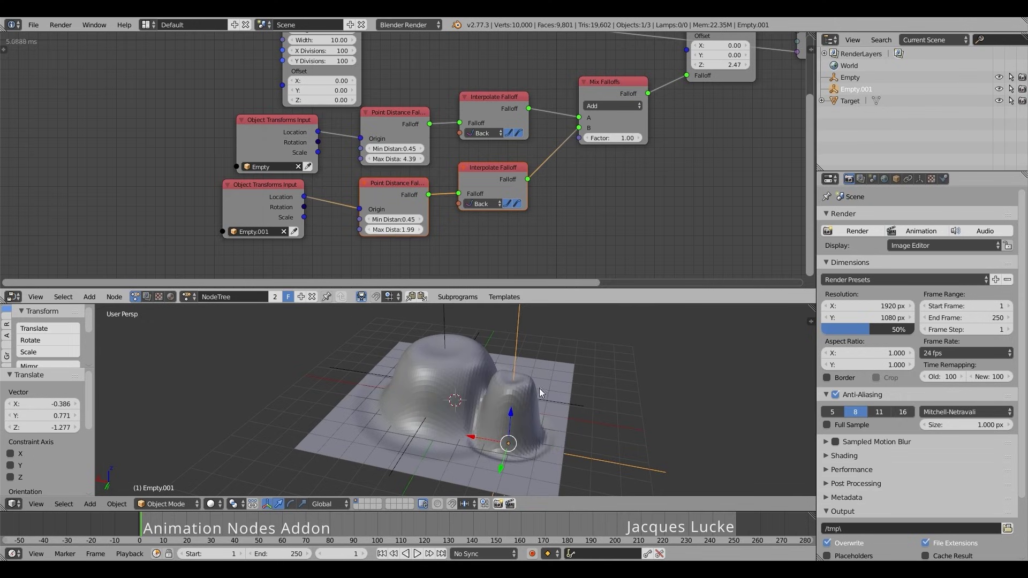
middle_drag(540, 393, 567, 456)
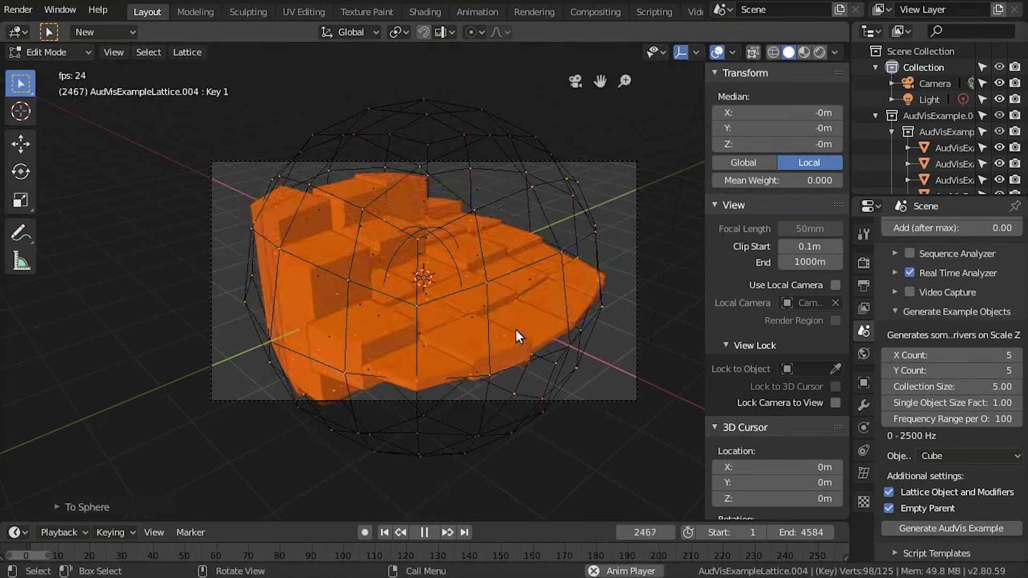
key(Tab)
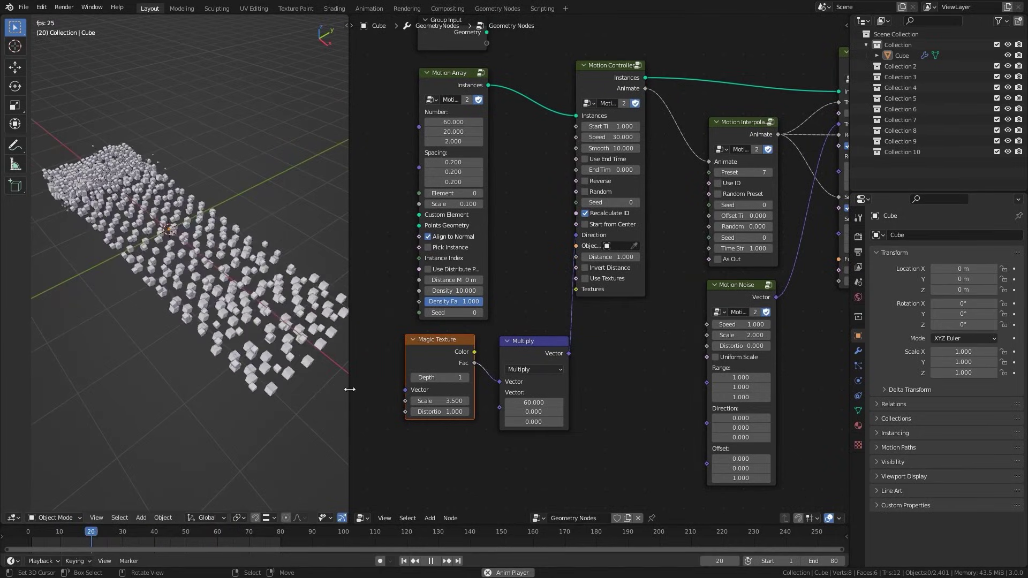